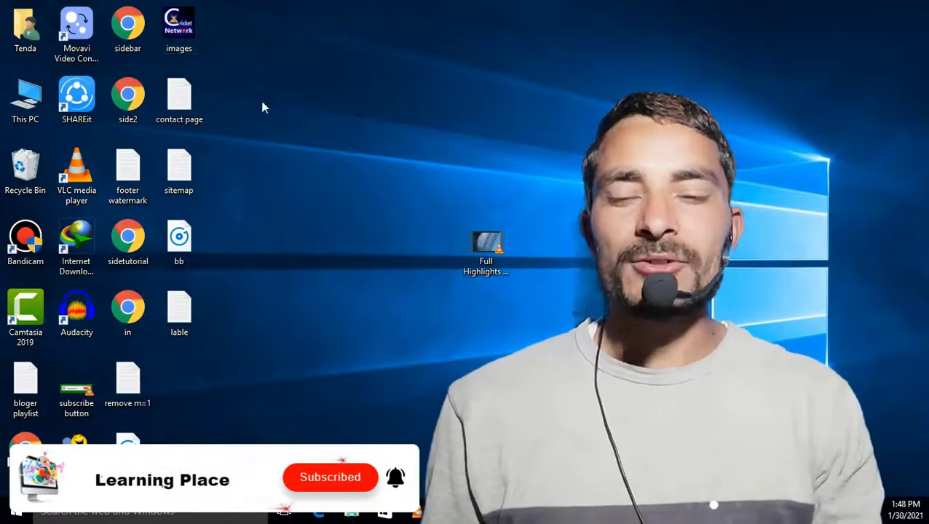
Launch Chrome from the desktop and load the website cracknns.com
double_click(27, 466)
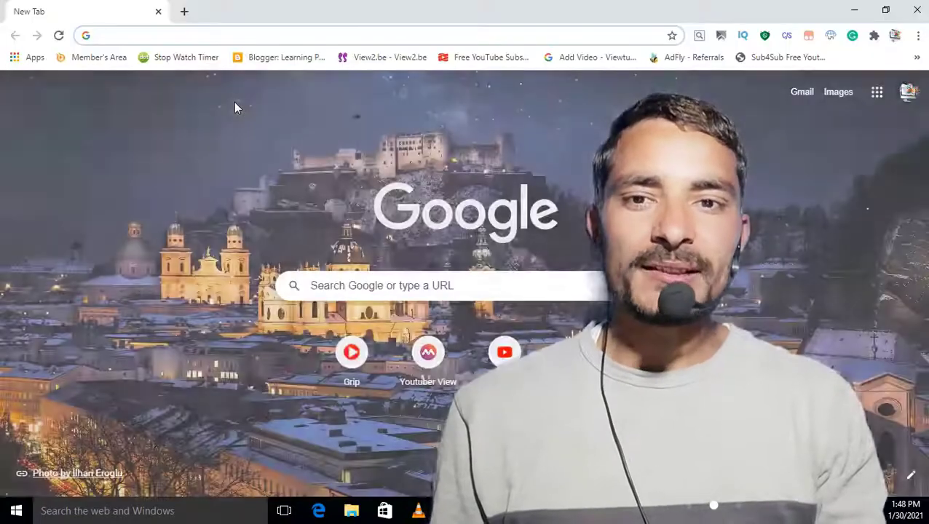
text(w)
key(BackSpace)
key(BackSpace)
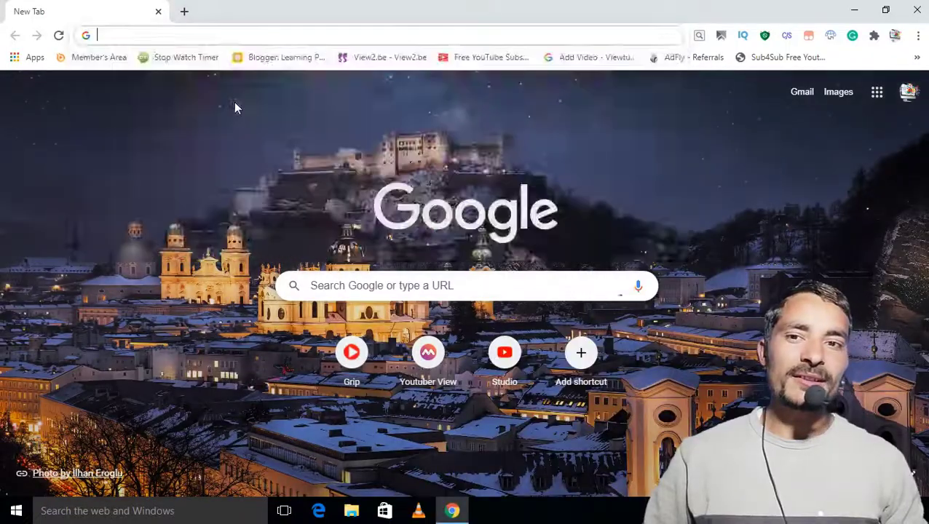
text(cracknns.com)
key(Return)
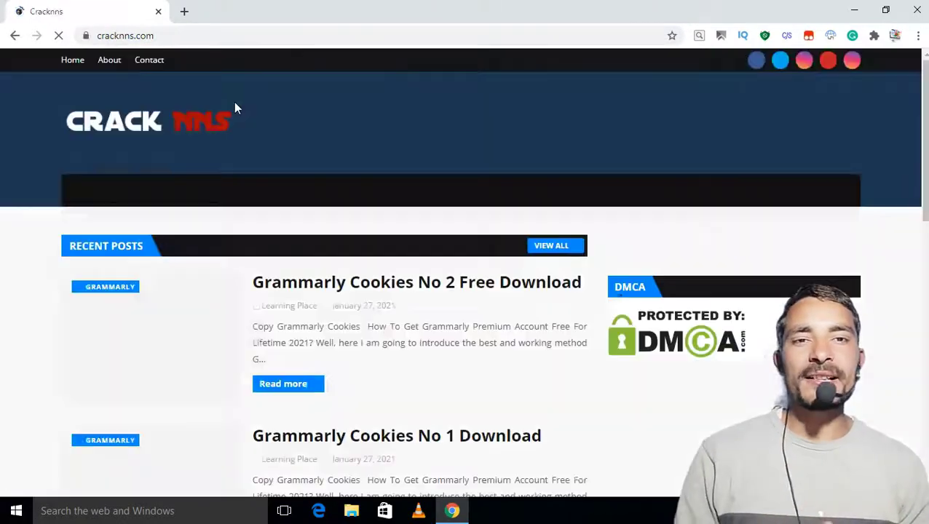
Look over the Cracknns home page and open its Software Categories page
scroll(556, 286, down, 12)
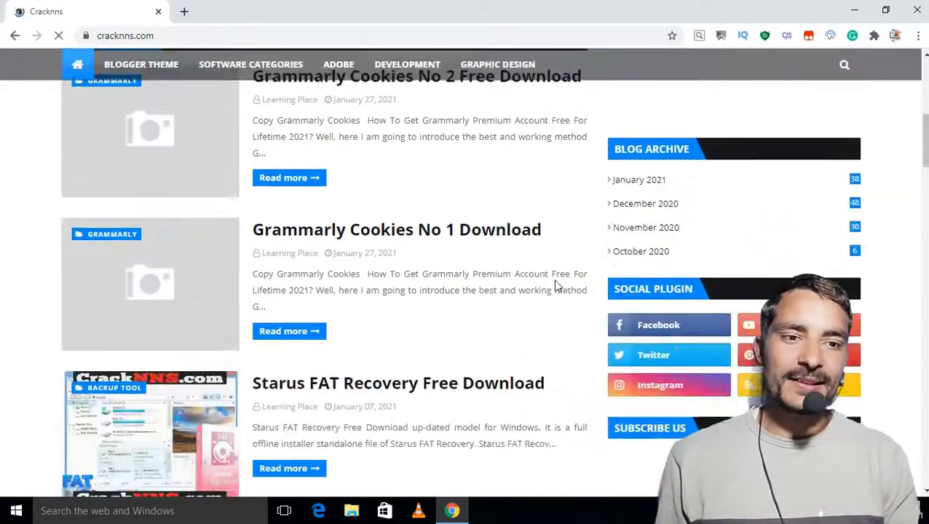
scroll(572, 102, down, 1)
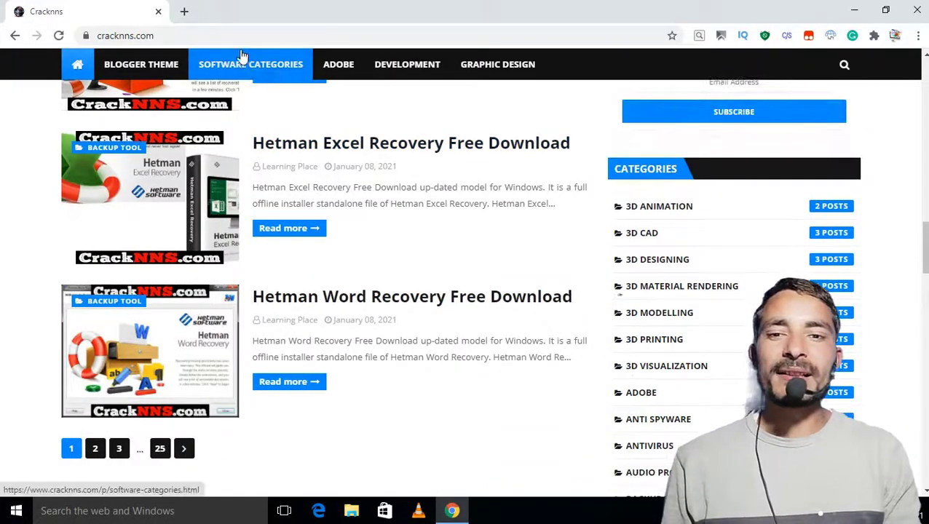
scroll(205, 402, up, 4)
scroll(206, 402, up, 15)
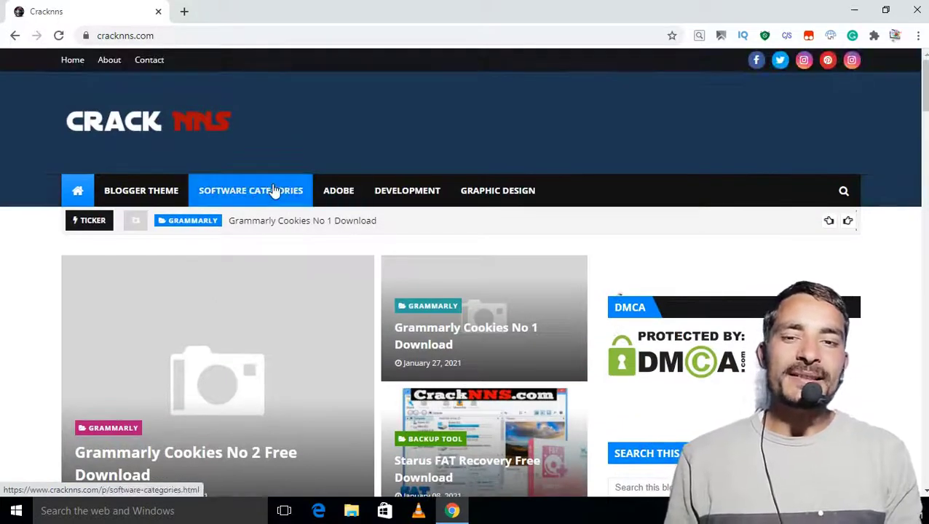
click(265, 189)
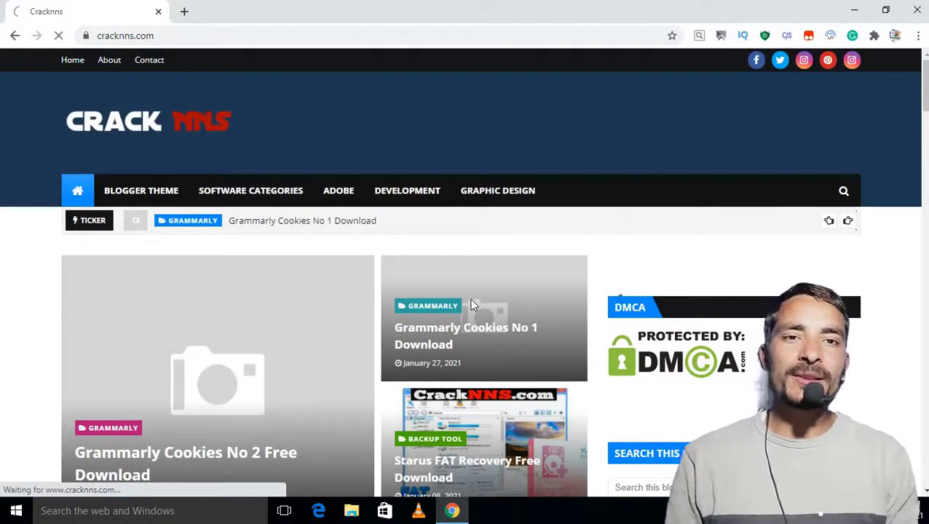
Examine the full list of links on the Software Categories page and open the posts under 3D Animation
scroll(471, 305, down, 3)
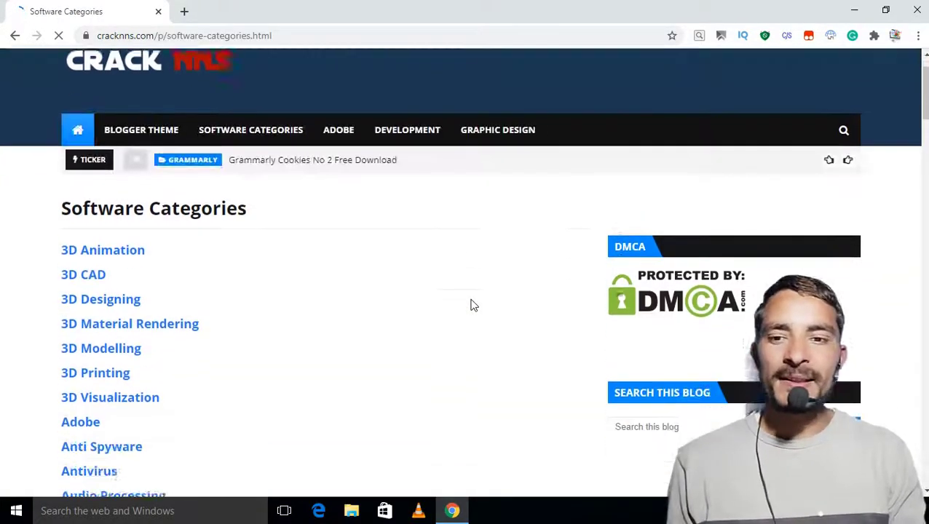
scroll(157, 331, down, 12)
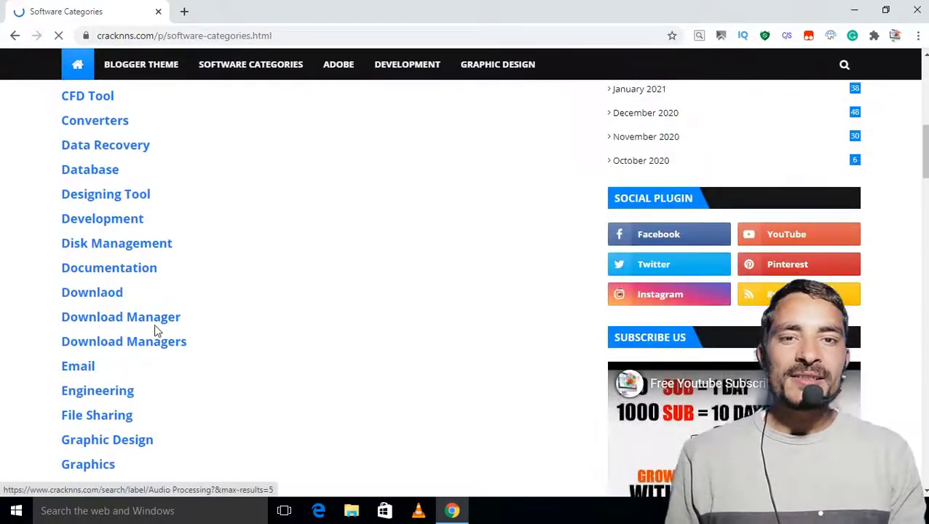
scroll(155, 331, down, 4)
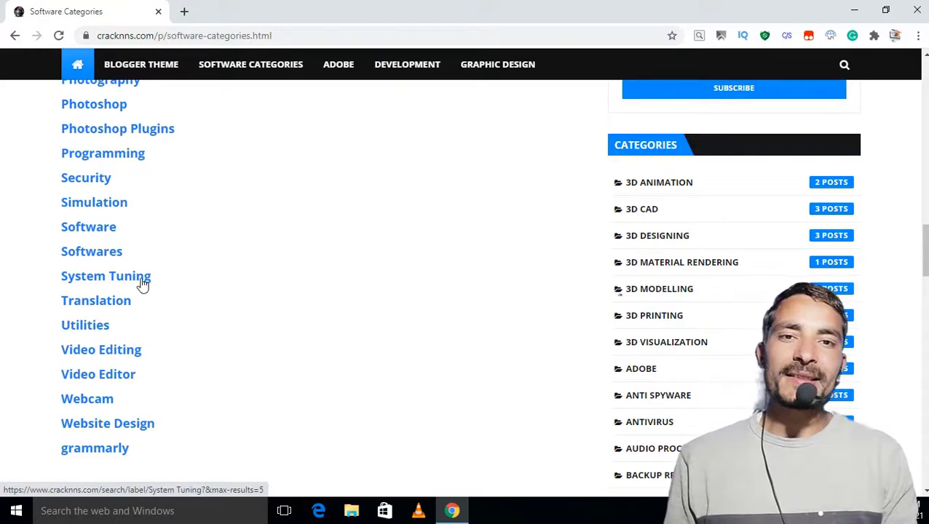
scroll(143, 284, down, 4)
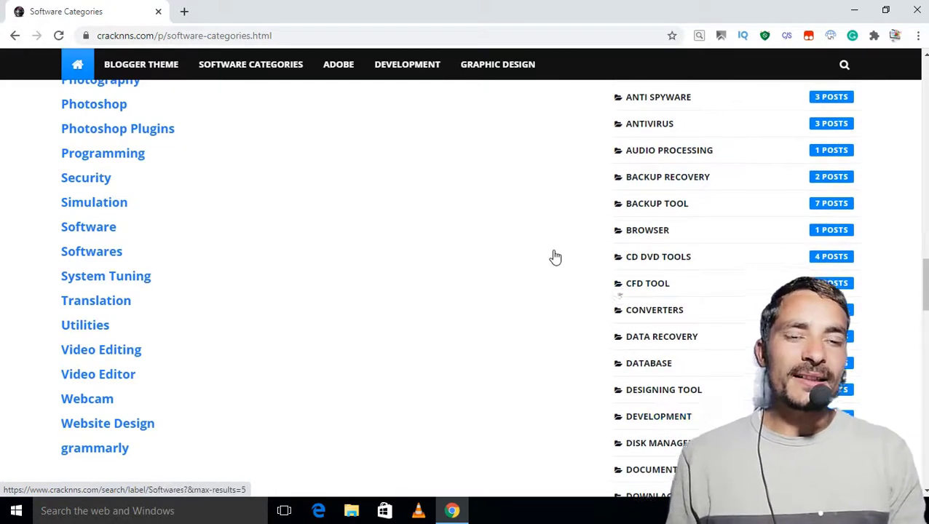
scroll(619, 292, up, 3)
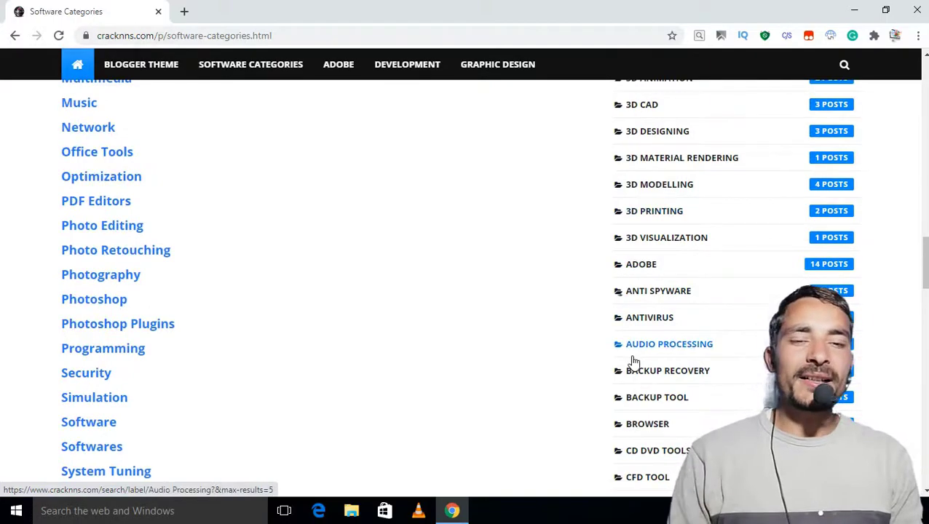
scroll(338, 195, up, 8)
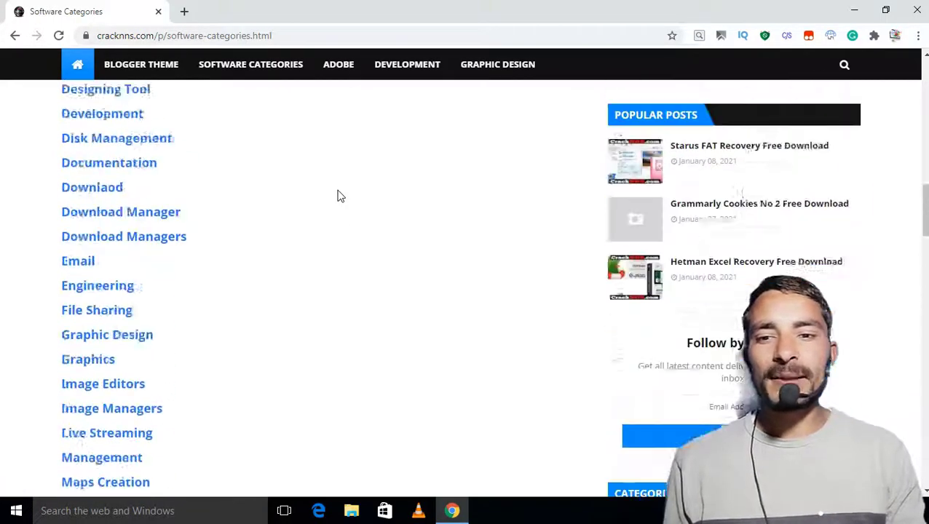
scroll(91, 178, up, 5)
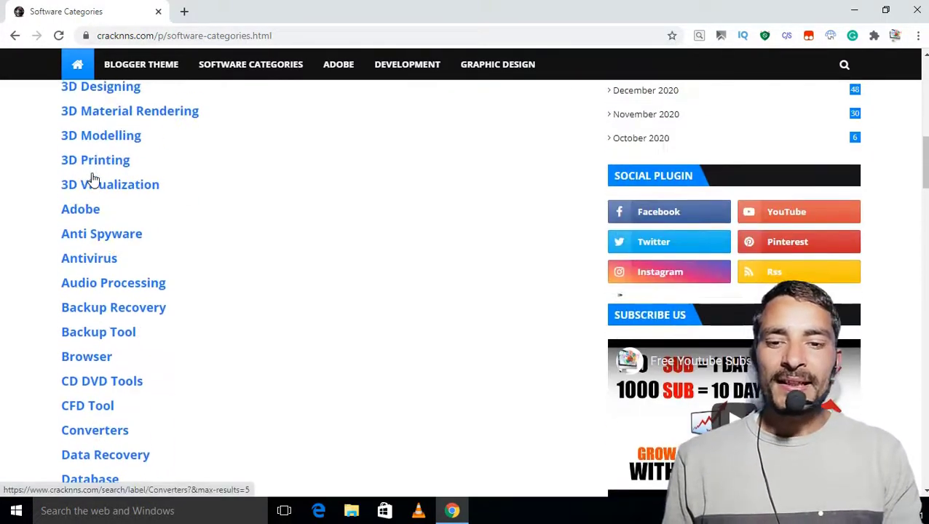
scroll(91, 181, up, 3)
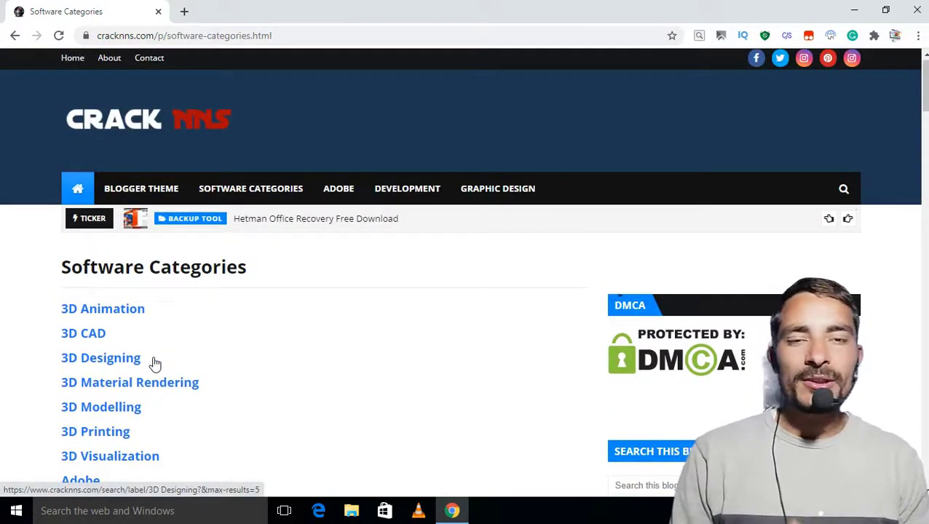
click(103, 306)
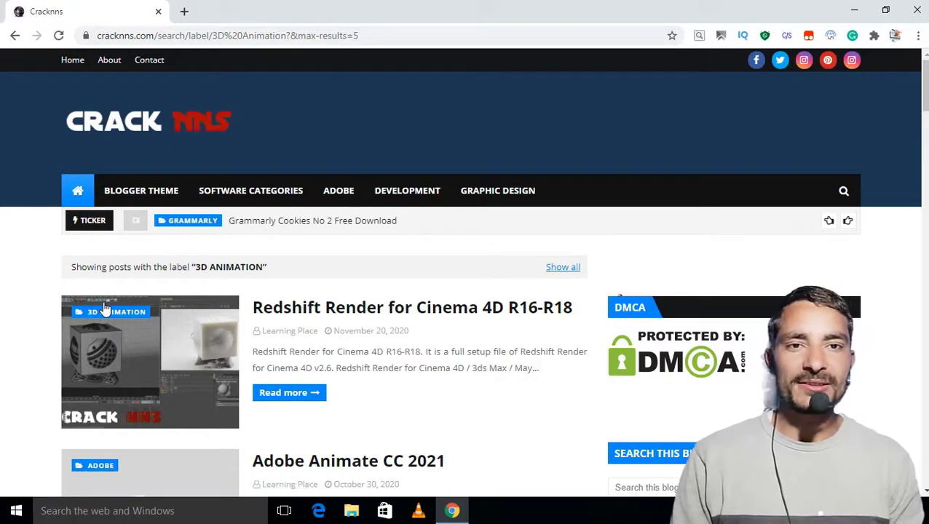
scroll(364, 344, down, 3)
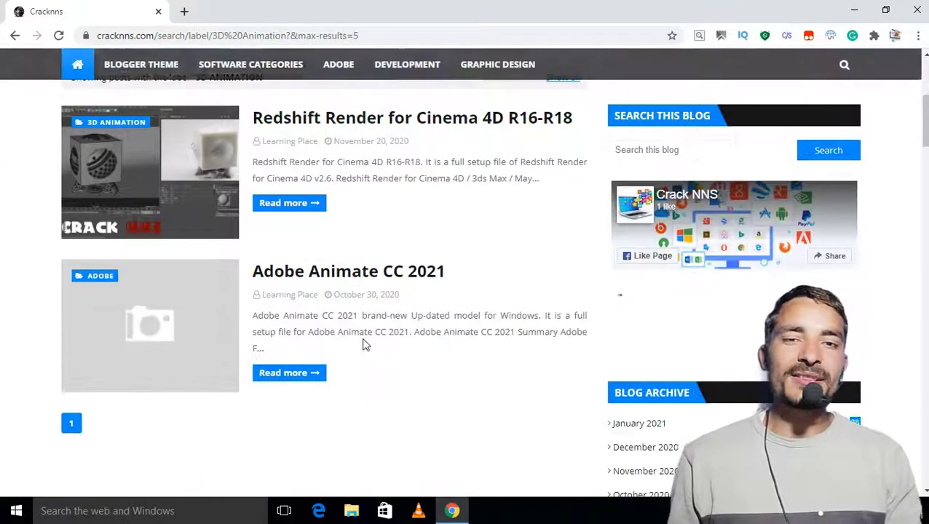
Open blogger.com in a new browser tab and start a new page for the blog, ready for its title
click(184, 10)
text(blogger.com)
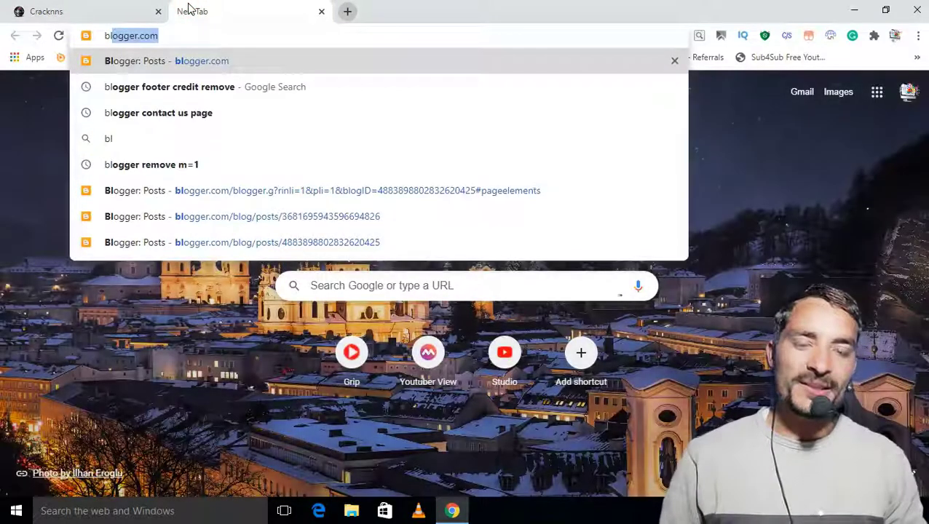
key(Return)
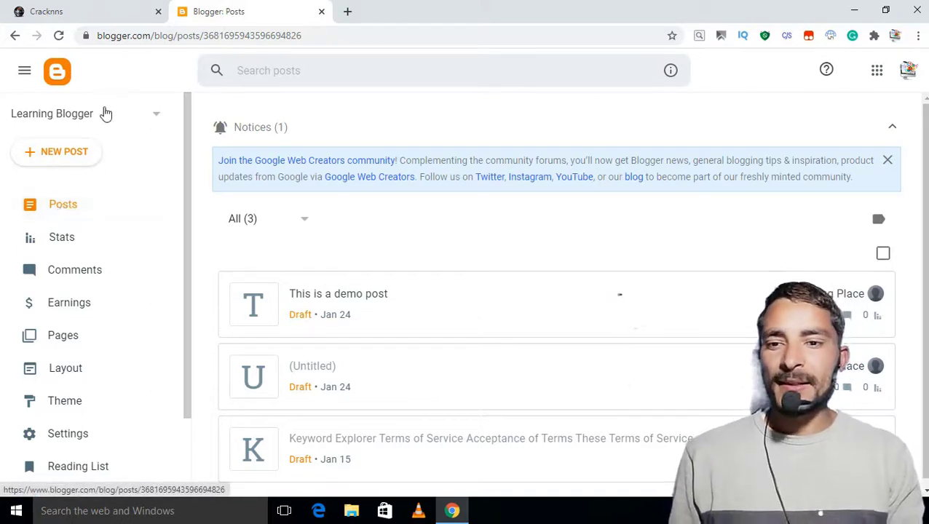
click(77, 337)
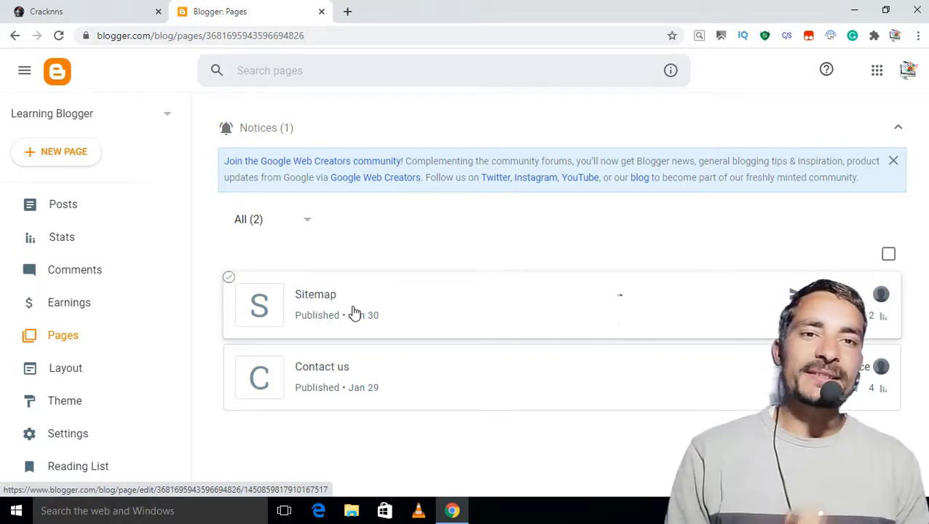
click(63, 153)
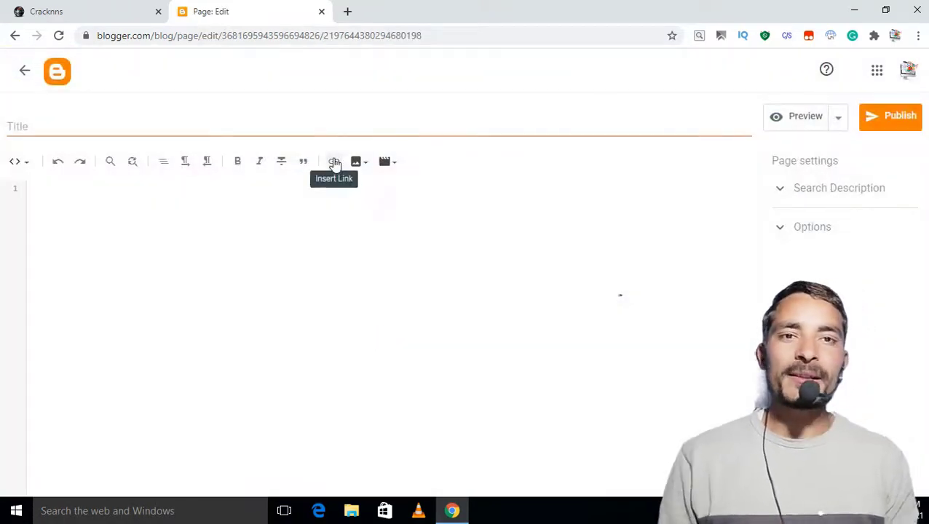
click(335, 129)
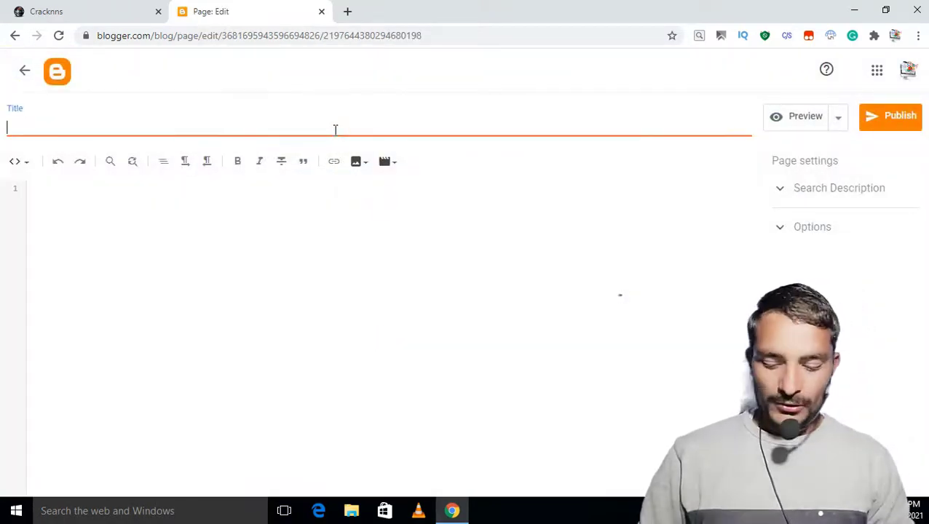
text(Cate)
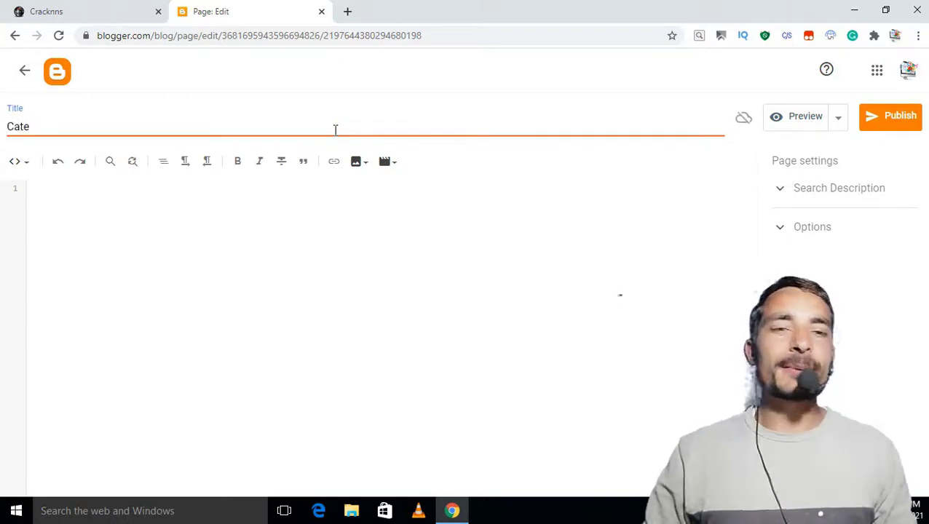
text(gory)
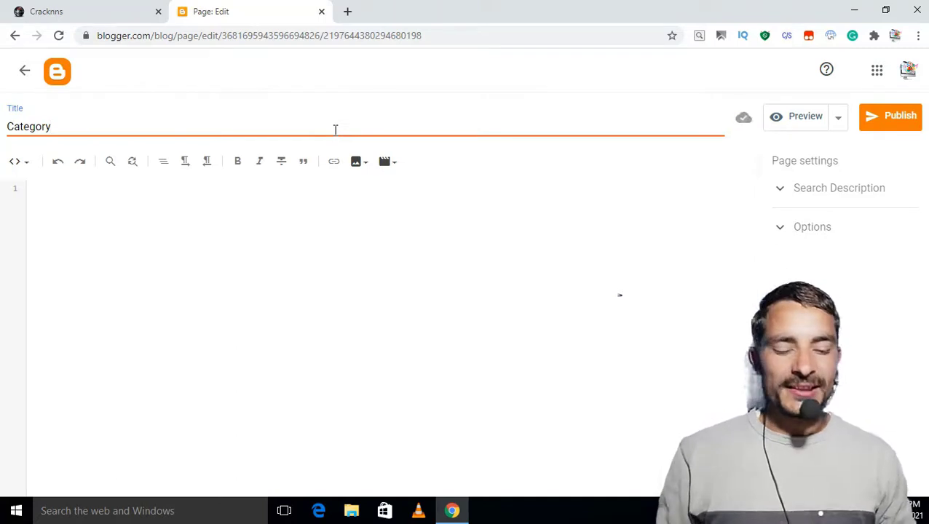
key(BackSpace)
key(BackSpace)
key(BackSpace)
key(BackSpace)
key(BackSpace)
key(BackSpace)
key(BackSpace)
key(BackSpace)
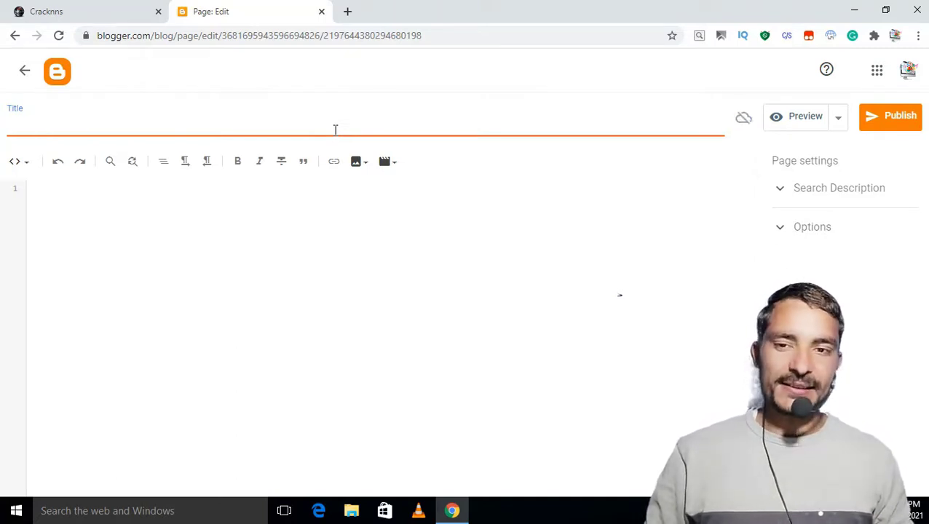
Title the new page "Post Lables" and set its editor to HTML view
text(0)
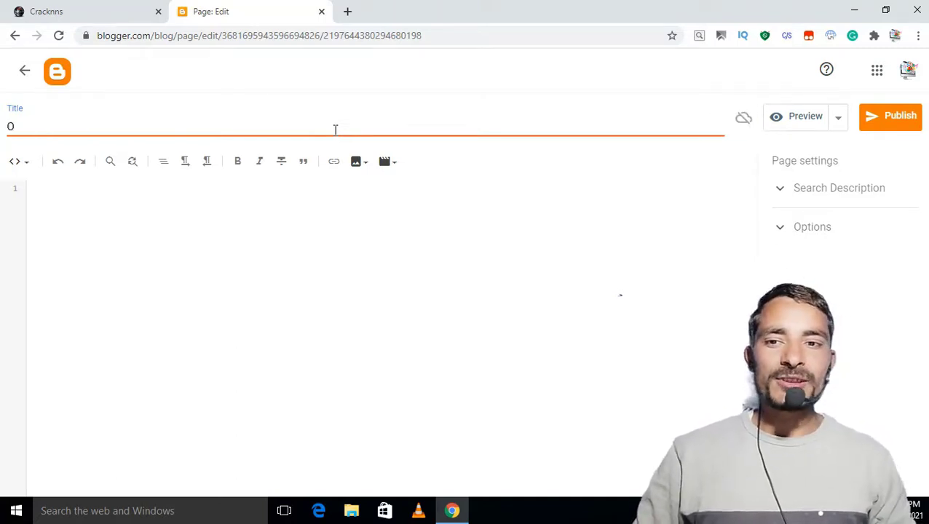
text(ost Lables)
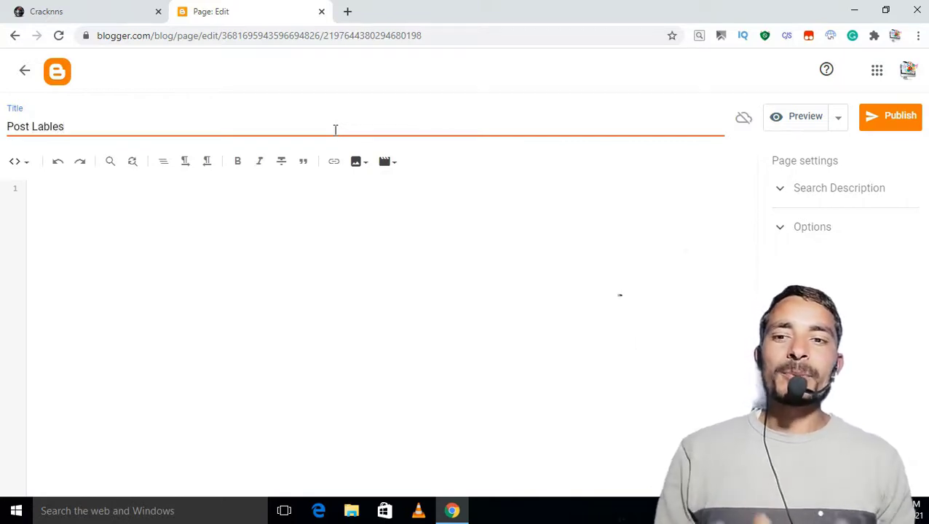
click(26, 161)
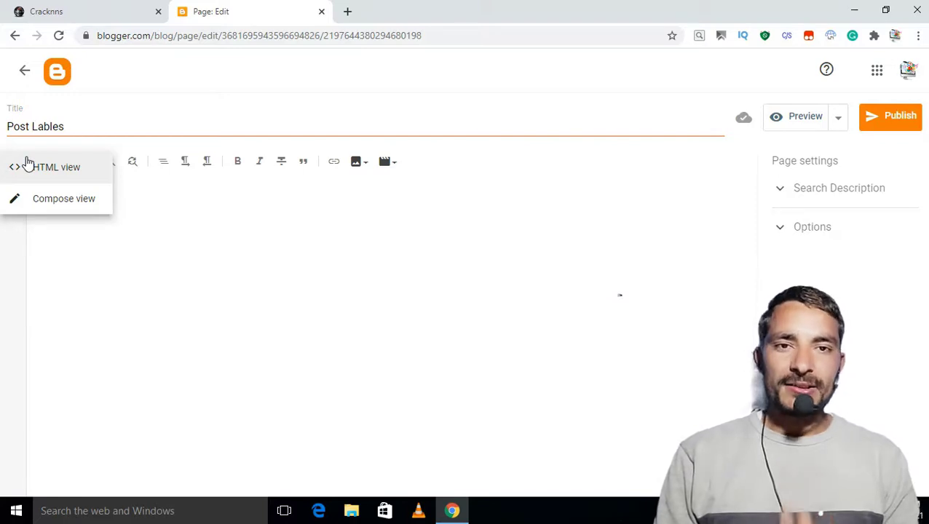
click(64, 178)
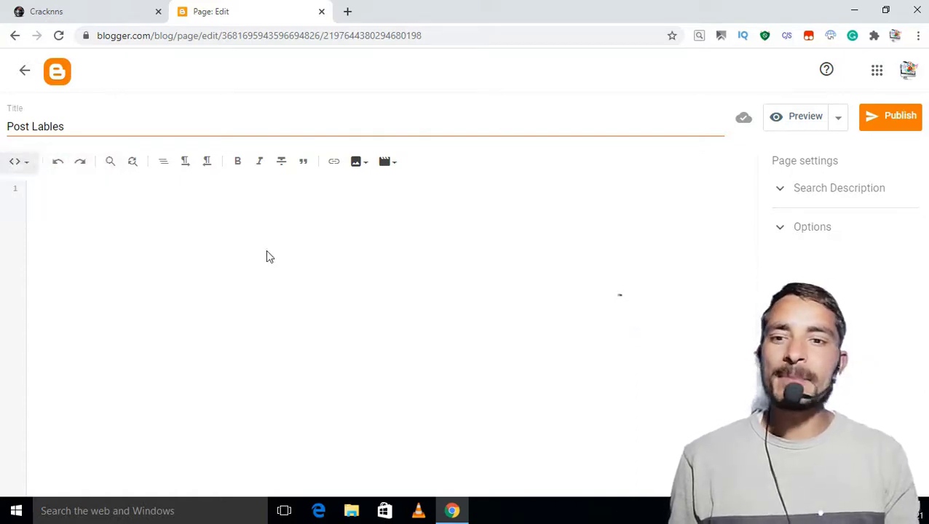
Copy the entire script from the desktop text file "lable" and return to the Blogger page editor
click(851, 7)
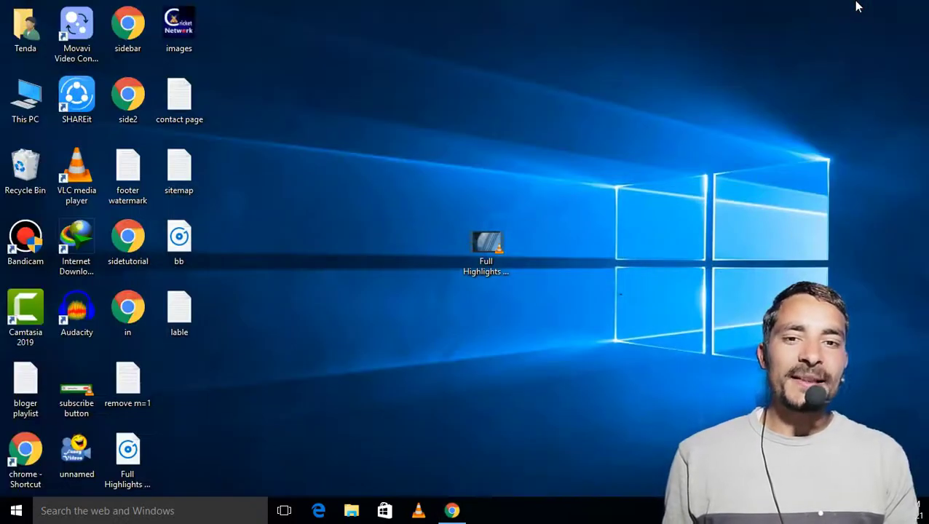
double_click(190, 302)
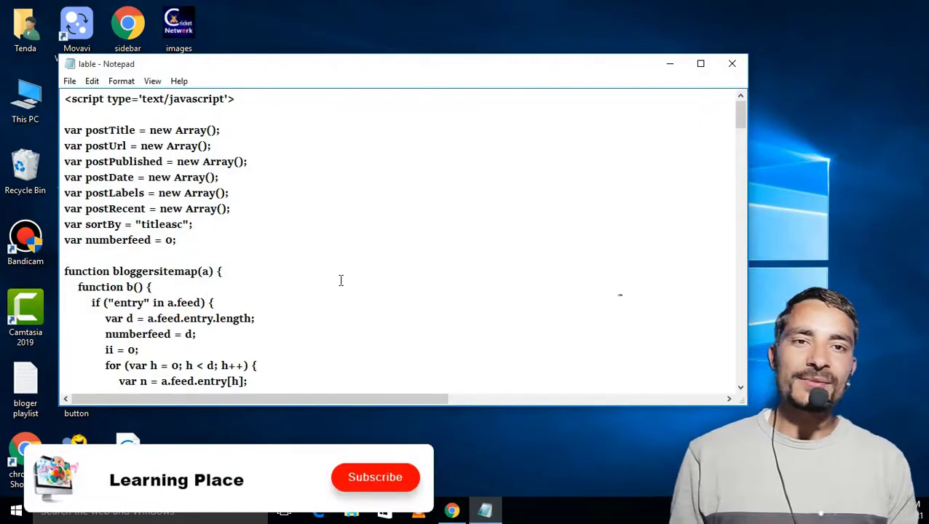
text(a)
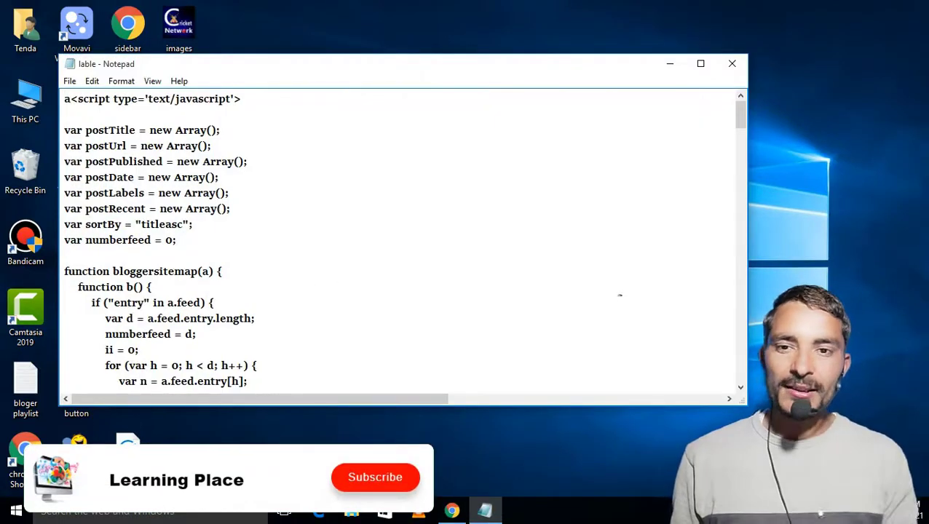
key(BackSpace)
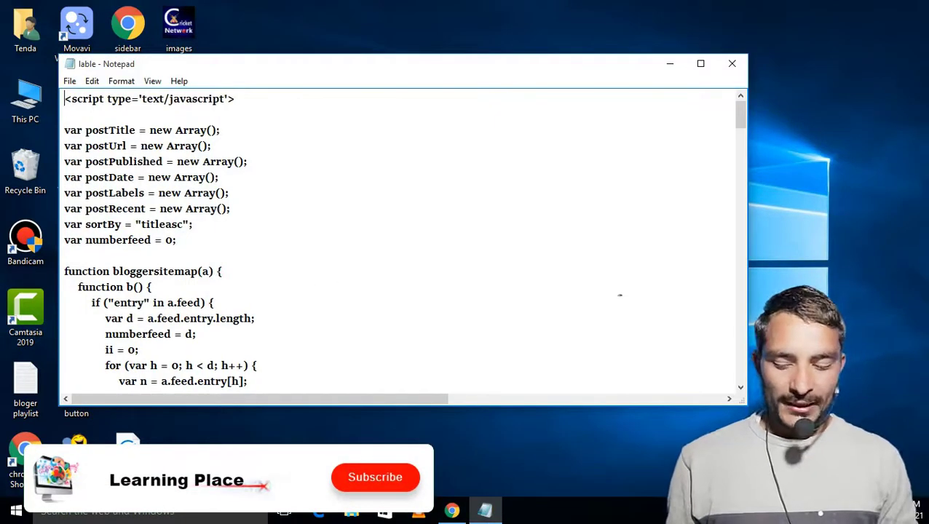
double_click(283, 271)
key(ctrl+a)
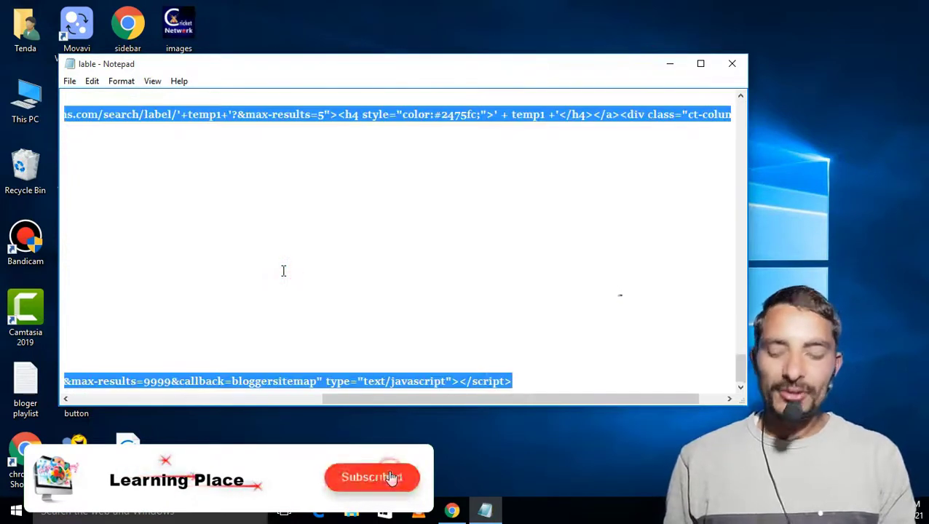
key(alt+Tab)
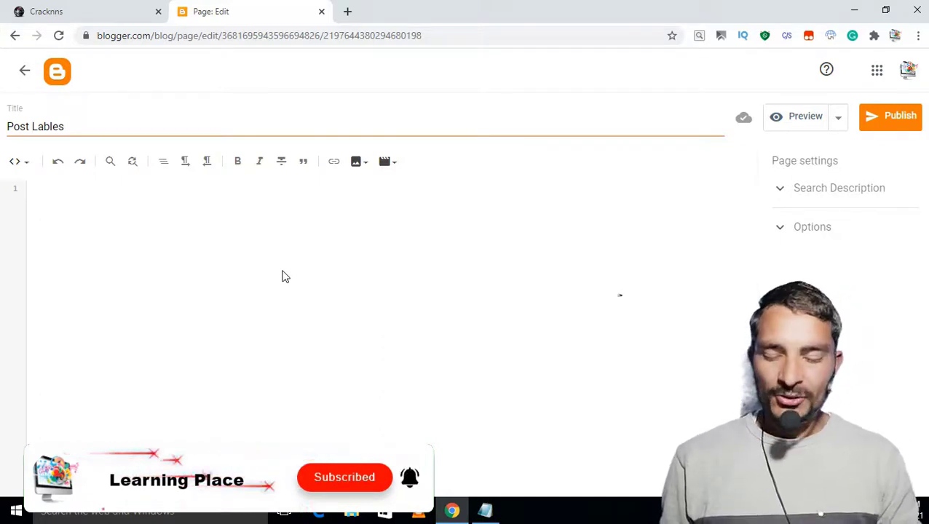
Paste the copied script into the Post Lables page's HTML and review the URLs near its end
key(ctrl+v)
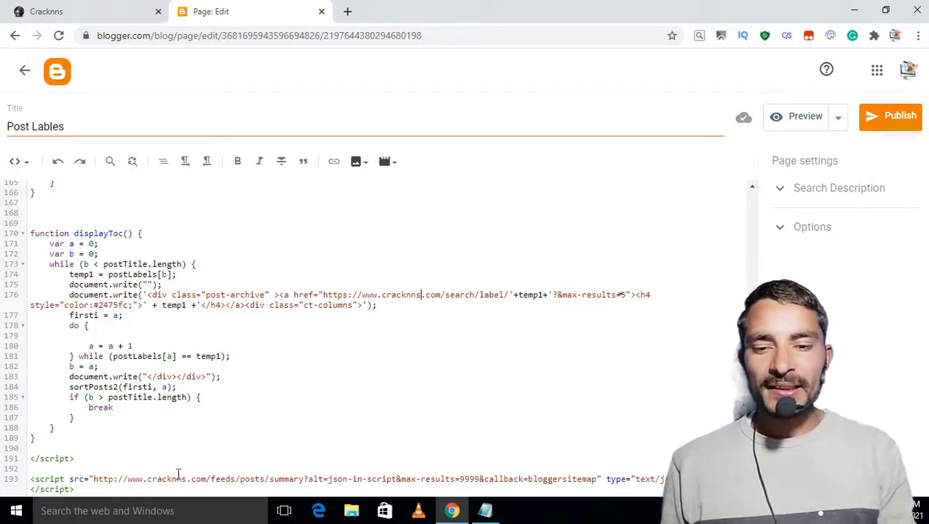
scroll(188, 476, up, 2)
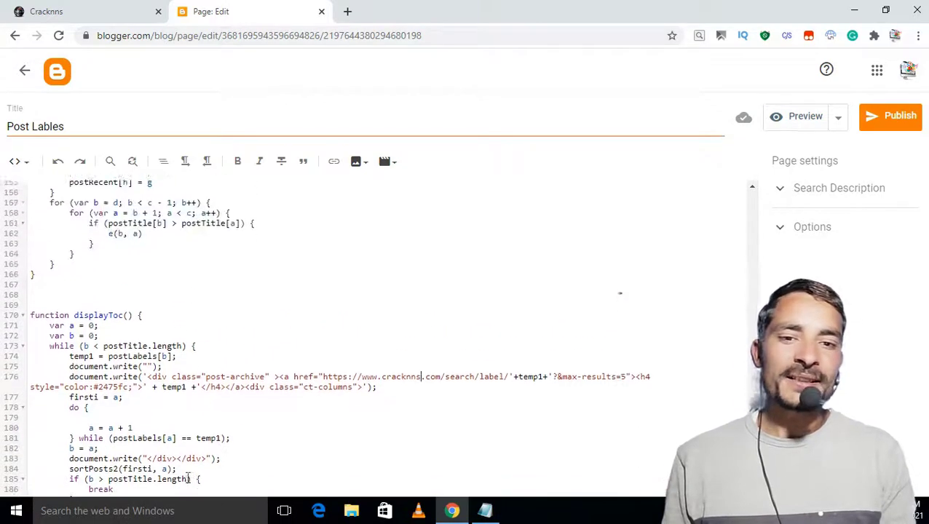
scroll(188, 477, down, 2)
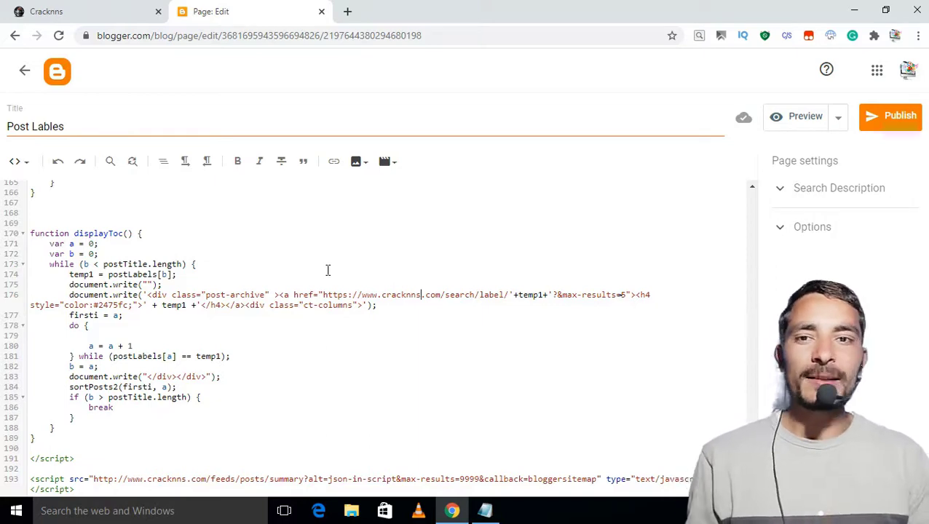
Enter learnblogger46.blogspot.com as the address in a new browser tab and copy its learnblogger46.blogspot part
click(348, 11)
text(lo)
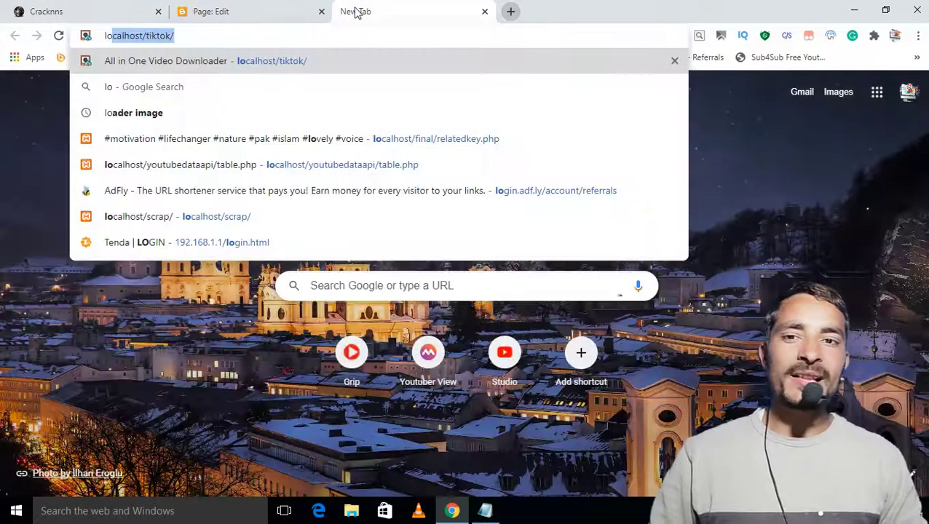
key(BackSpace)
key(BackSpace)
key(BackSpace)
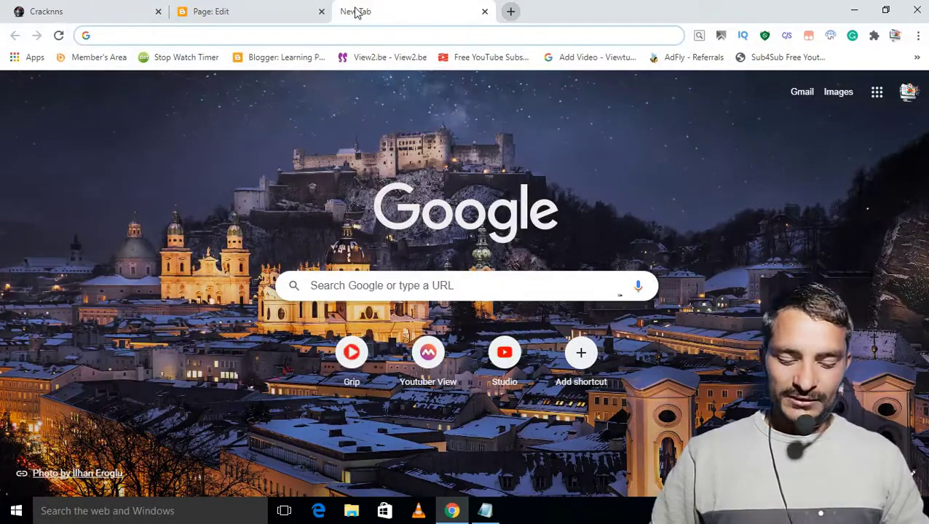
text(learn)
key(Right)
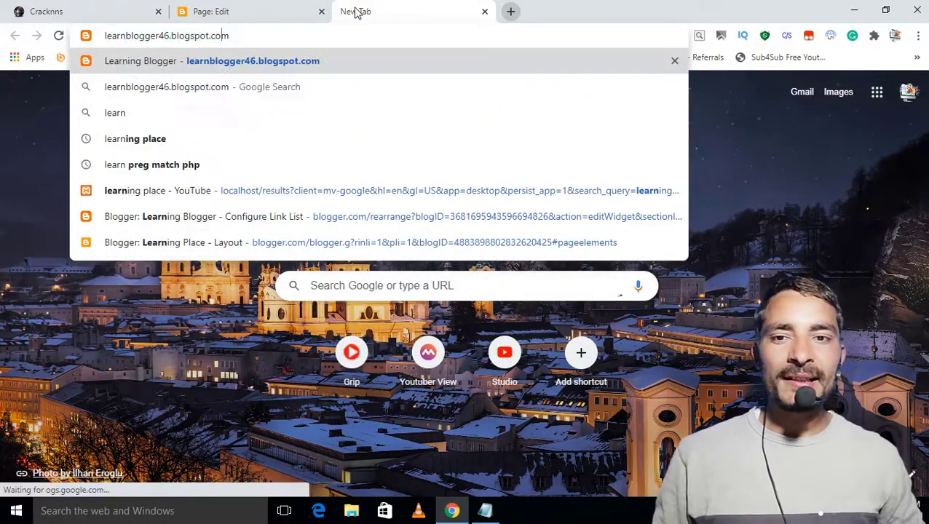
key(Left)
key(Left)
key(Left)
key(Left)
key(shift+Left)
key(shift+Left)
key(shift+Left)
key(shift+Left)
key(shift+Left)
key(shift+Left)
key(shift+Left)
key(shift+Left)
key(shift+Left)
key(shift+Left)
key(shift+Left)
key(shift+Left)
key(shift+Left)
key(shift+Left)
key(shift+Left)
key(shift+Left)
key(shift+Left)
key(shift+Left)
key(shift+Left)
key(shift+Left)
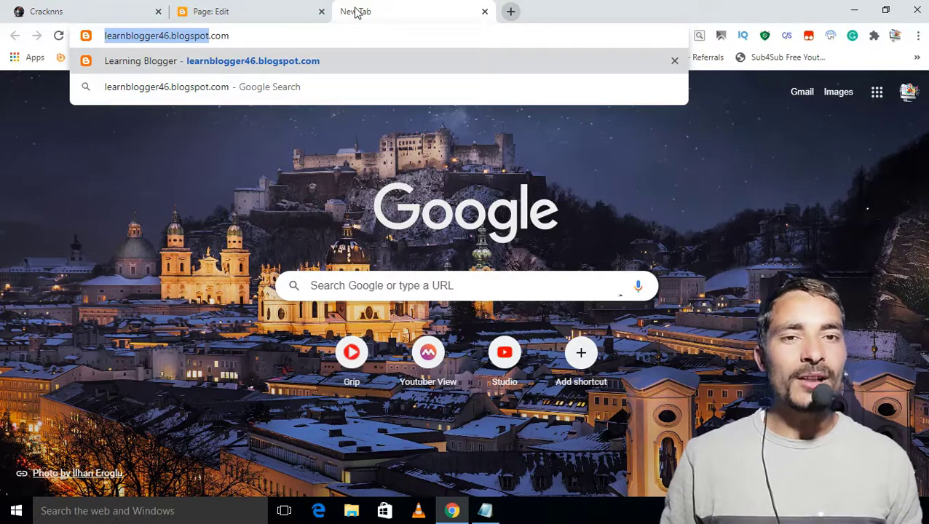
key(alt+Tab)
key(alt+Tab)
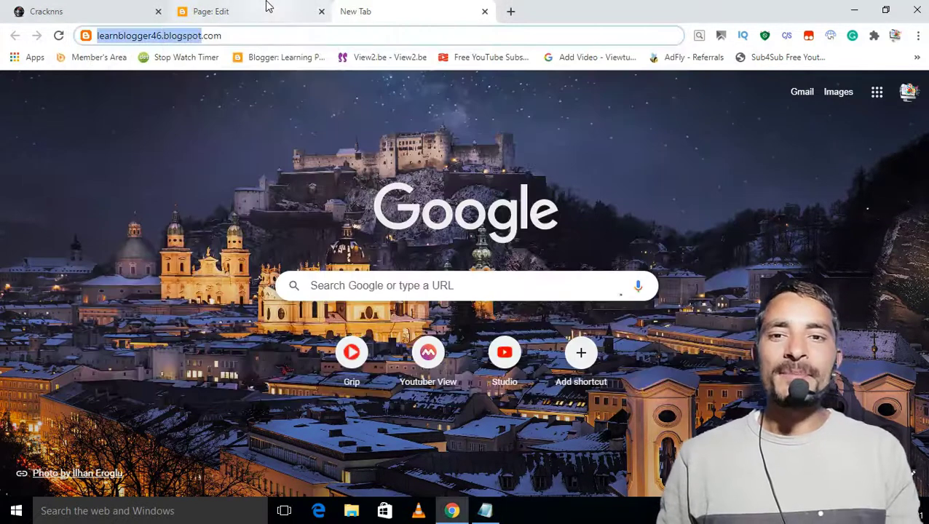
Replace cracknns with learnblogger46.blogspot in the label link URL of the script's displayToc function
click(266, 6)
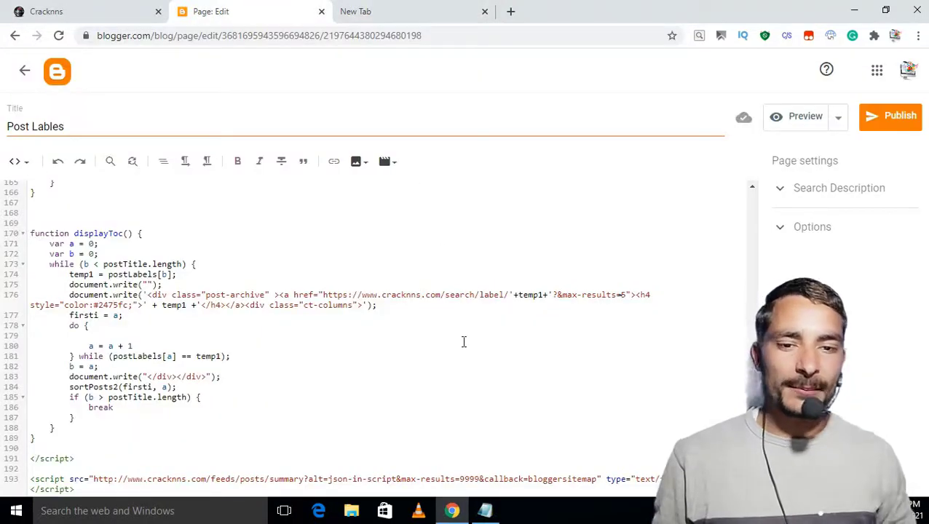
key(BackSpace)
key(BackSpace)
key(BackSpace)
key(BackSpace)
key(BackSpace)
key(BackSpace)
key(BackSpace)
key(BackSpace)
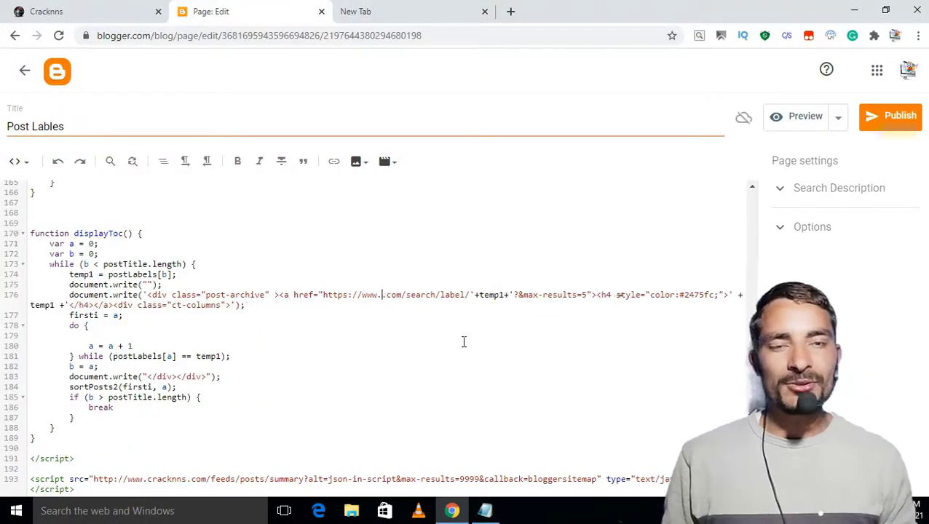
text(learnblogger46.blogspot)
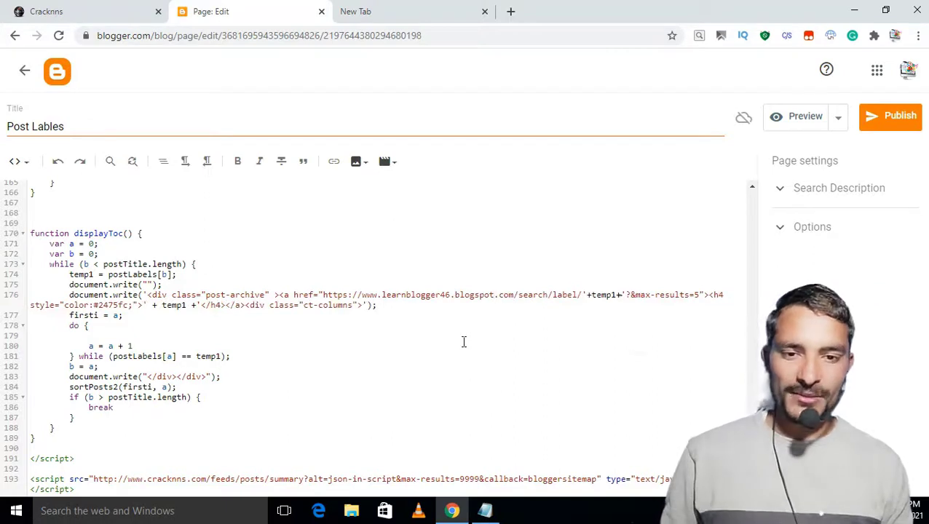
Replace cracknns with learnblogger46.blogspot in the feed URL of the script's final source line
key(Down)
key(Down)
key(Down)
key(Down)
key(Down)
key(Down)
key(Down)
key(Down)
key(Down)
key(Down)
key(Down)
key(Down)
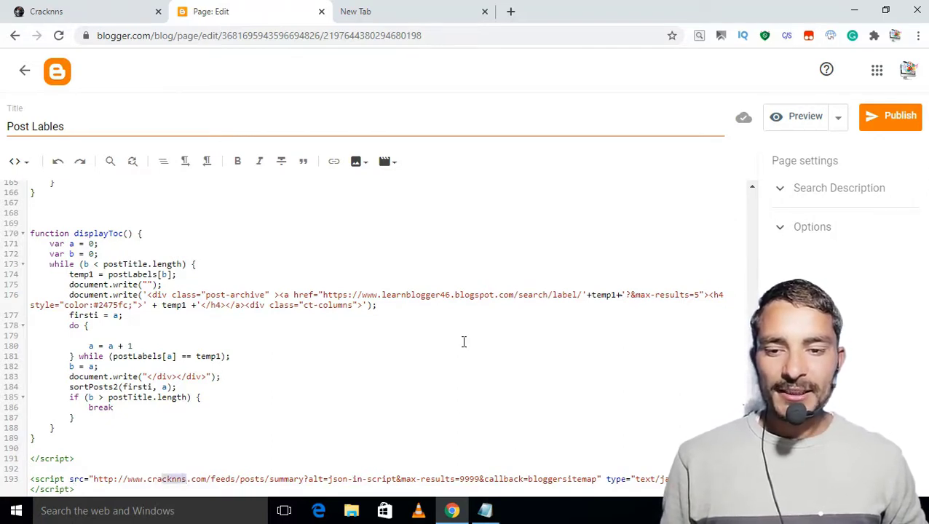
text(learnblogger46.blogspot)
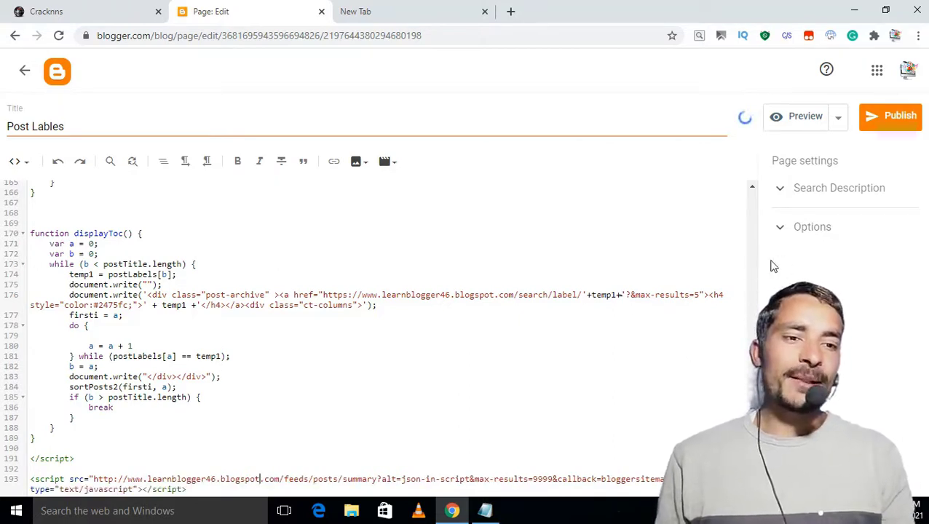
Set the page's reader comments to disallow and hide existing ones, and publish the page to the blog
click(809, 233)
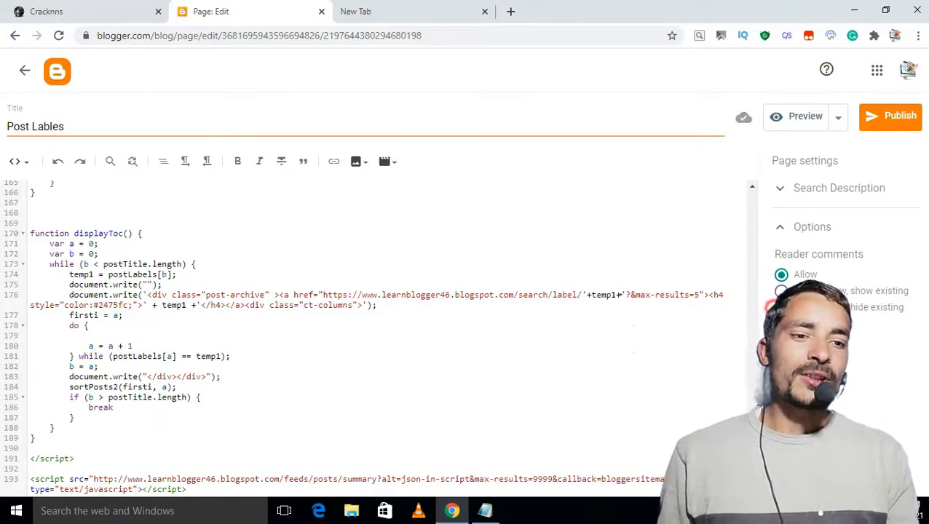
click(781, 307)
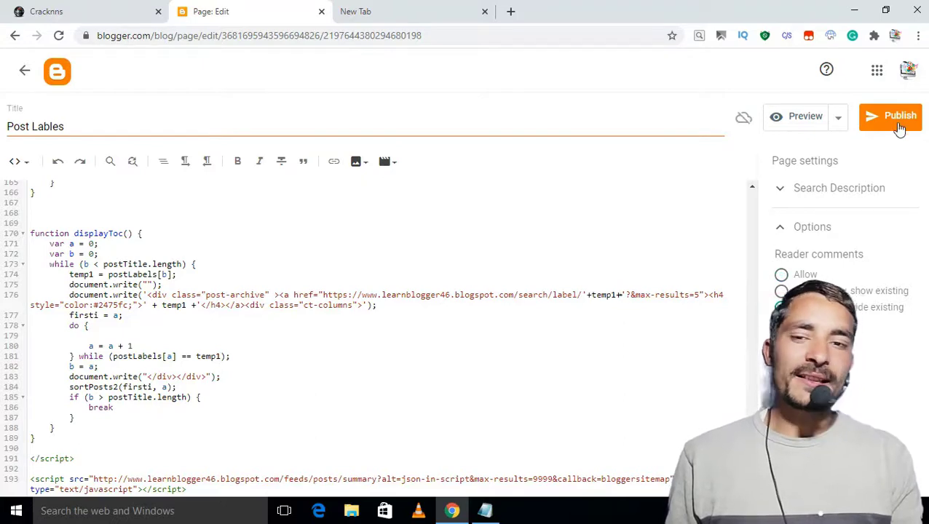
click(898, 122)
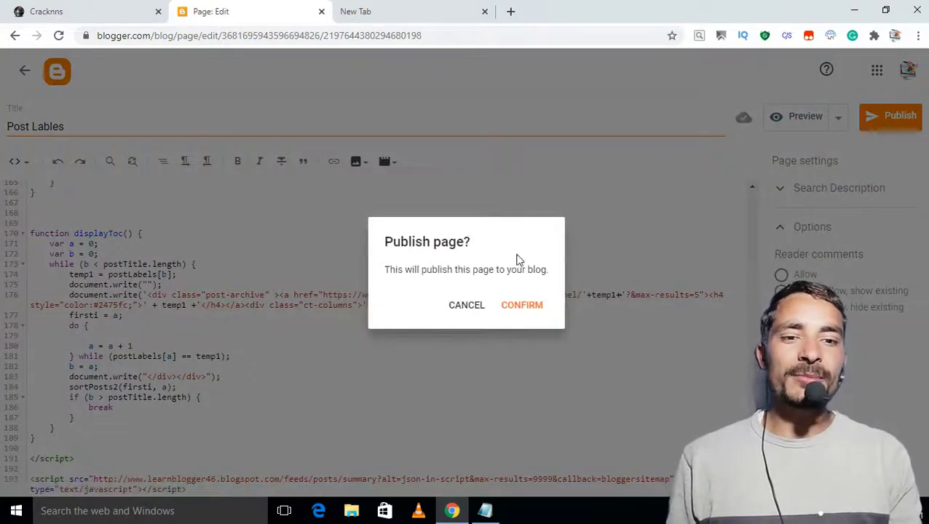
click(528, 311)
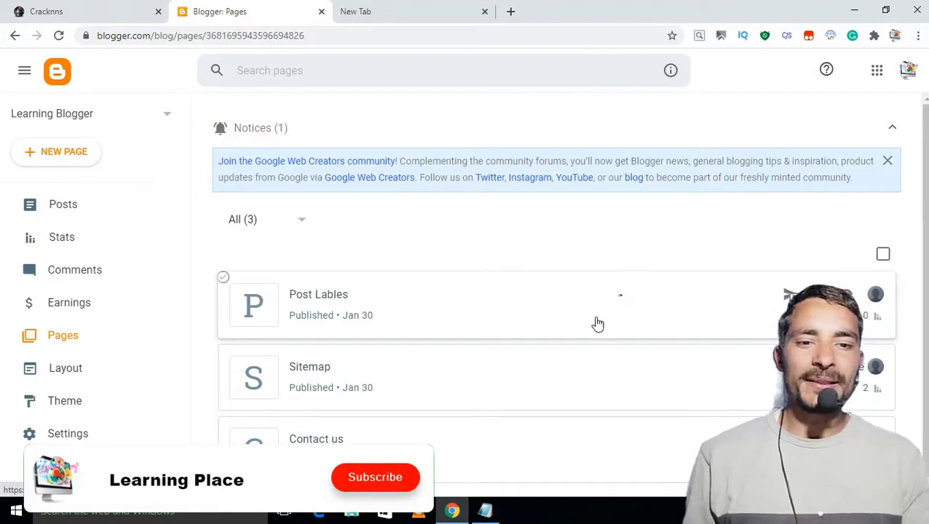
View the published Post Lables page and check whether its list of labels loads
click(856, 299)
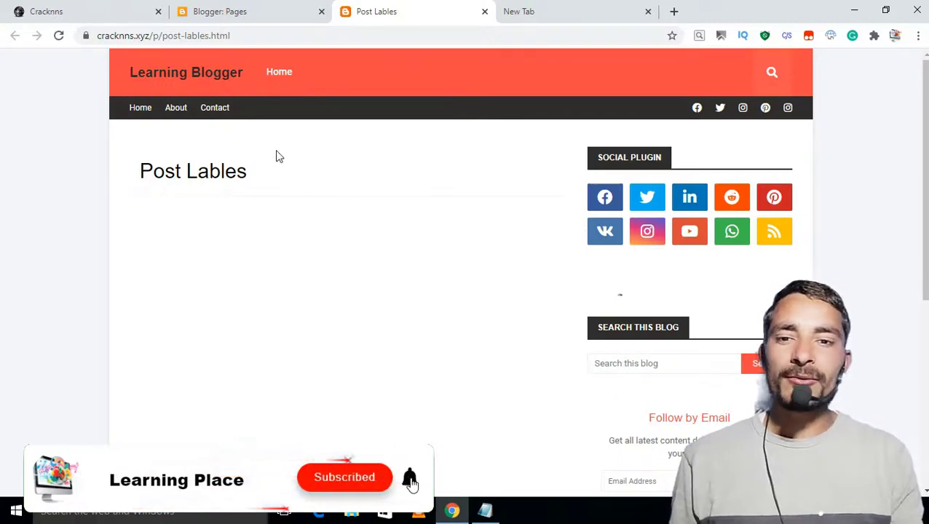
scroll(381, 180, down, 5)
scroll(386, 182, up, 5)
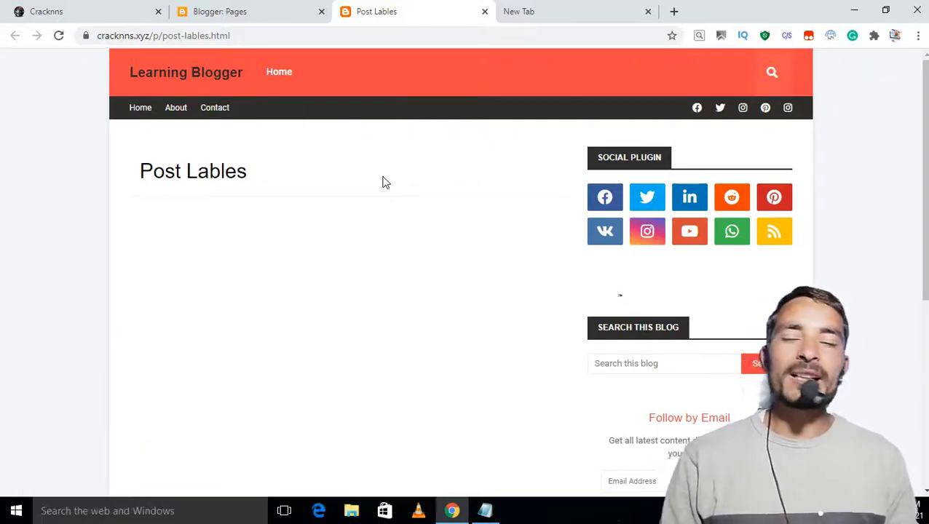
Reopen the Post Lables page for editing and change the domain name in the displayToc label link URL to cracknns
click(295, 11)
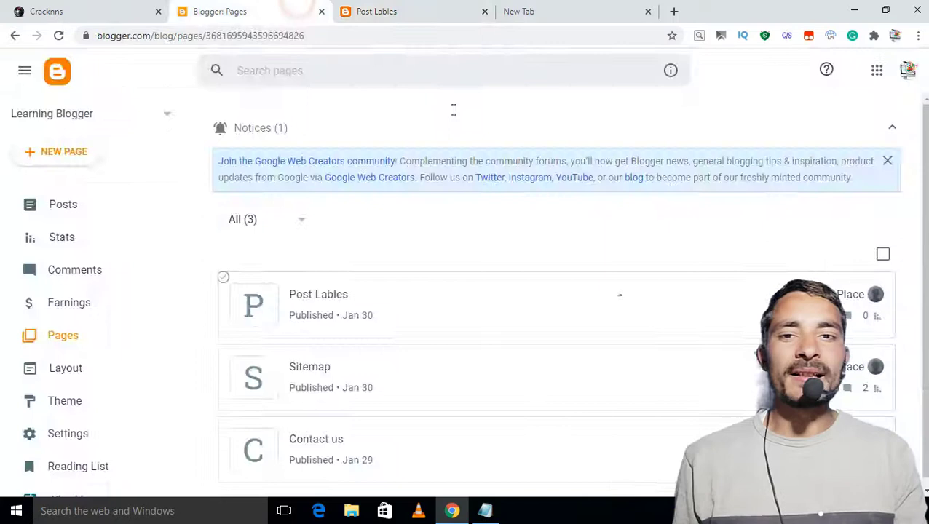
click(460, 303)
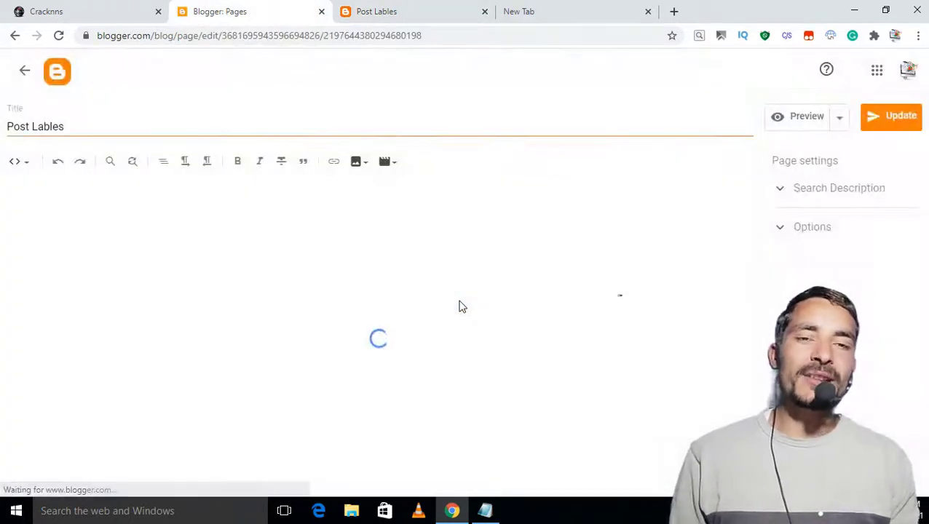
scroll(460, 301, down, 3)
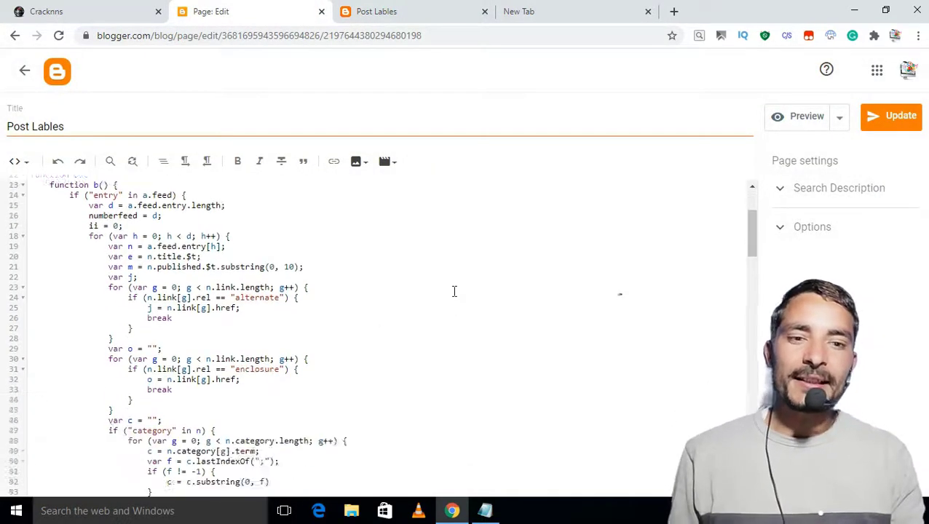
scroll(457, 262, down, 4)
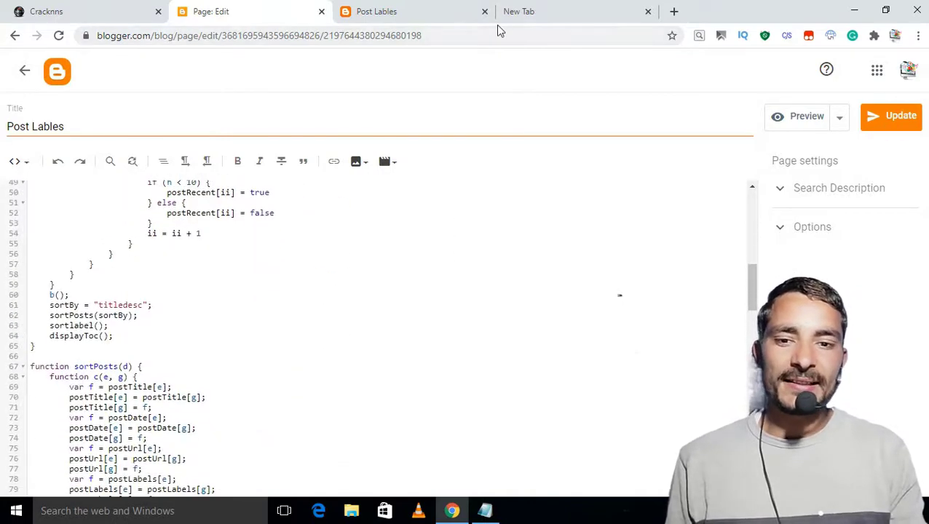
scroll(380, 314, down, 10)
scroll(381, 314, down, 6)
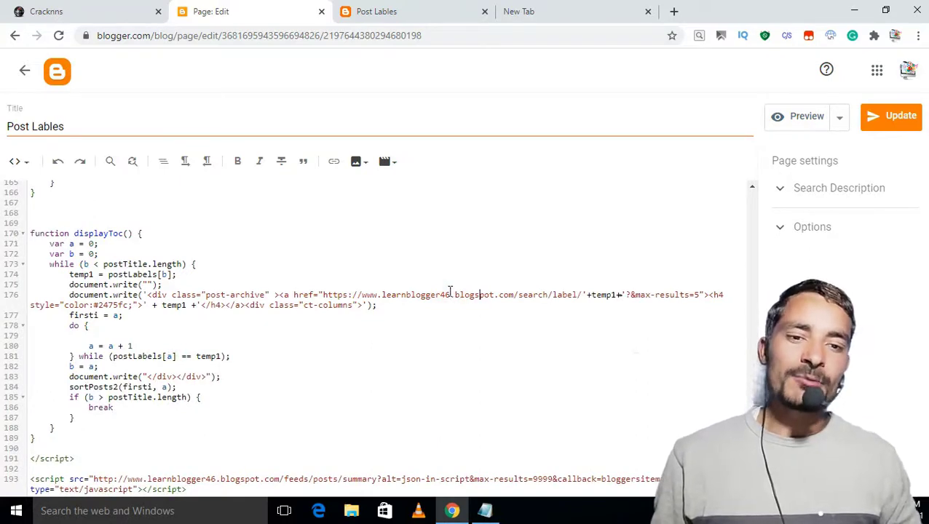
key(shift+Left)
key(shift+Left)
key(shift+Left)
key(shift+Left)
key(shift+Left)
key(shift+Left)
key(shift+Left)
key(shift+Left)
key(shift+Left)
key(shift+Left)
key(shift+Left)
key(shift+Left)
key(shift+Left)
key(shift+Left)
key(shift+Left)
key(shift+Left)
key(shift+Left)
key(shift+Left)
key(shift+Left)
key(shift+Left)
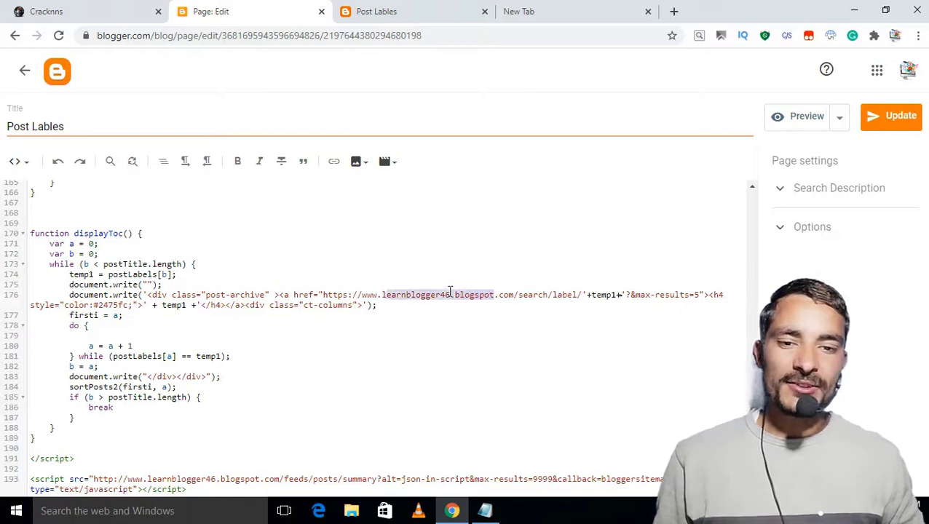
text(crac)
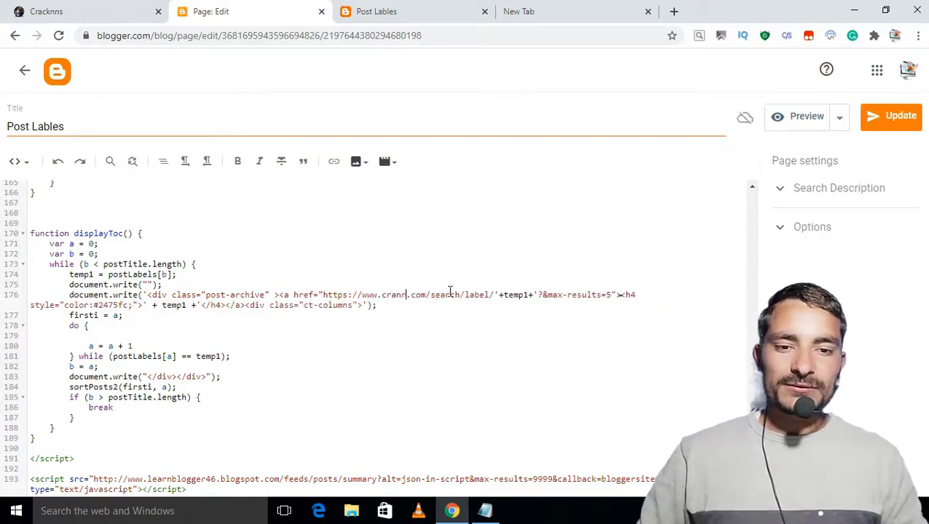
text(k)
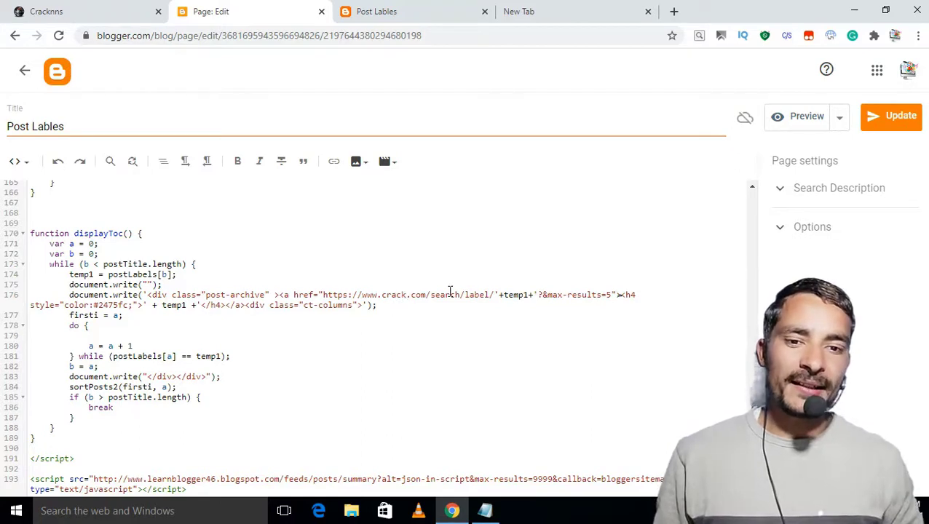
text(nns)
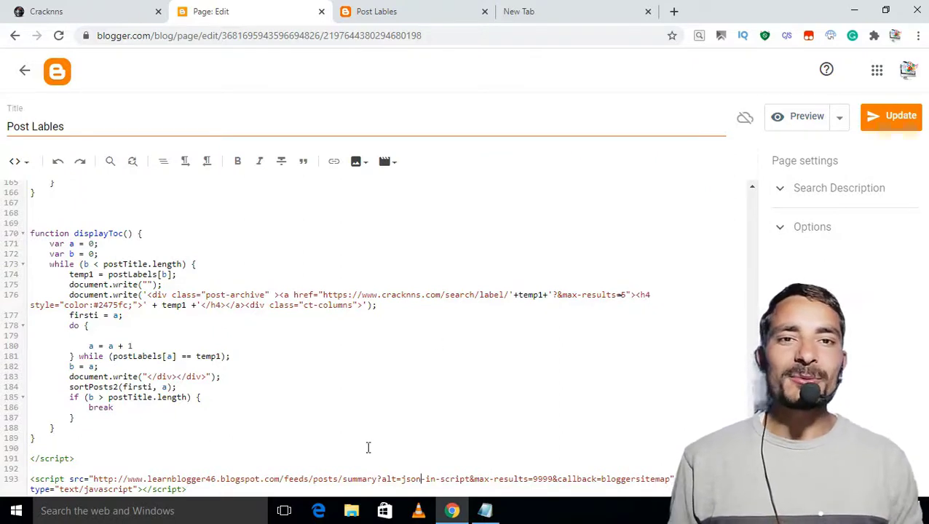
Replace learnblogger46.blogspot with cracknns in the feed URL of the script's final source line
click(259, 478)
key(BackSpace)
key(BackSpace)
key(BackSpace)
key(BackSpace)
key(BackSpace)
key(BackSpace)
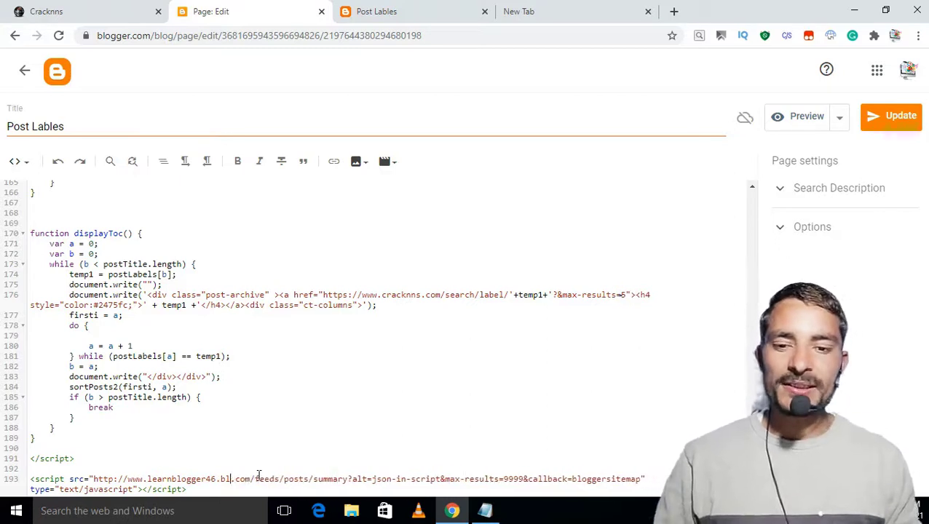
key(BackSpace)
key(BackSpace)
key(BackSpace)
key(BackSpace)
key(BackSpace)
key(BackSpace)
key(BackSpace)
key(BackSpace)
key(BackSpace)
key(BackSpace)
key(BackSpace)
key(BackSpace)
key(BackSpace)
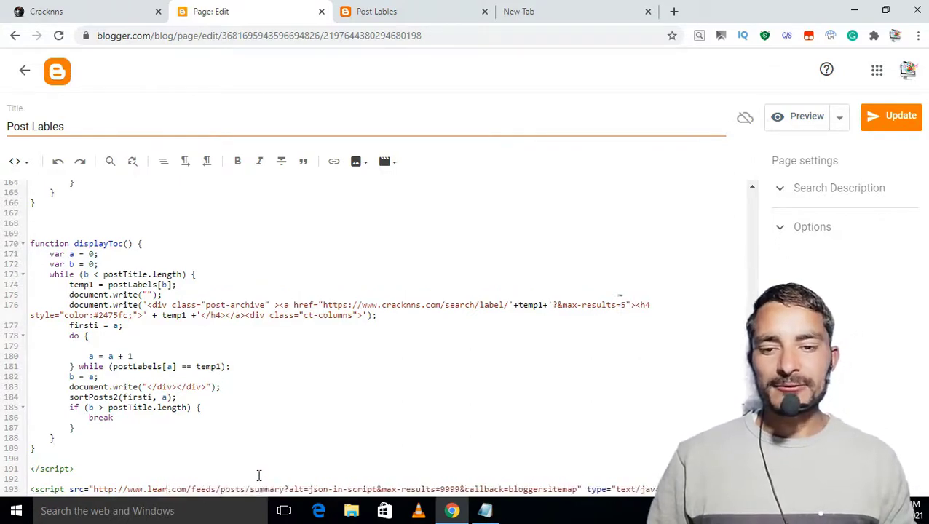
key(BackSpace)
key(BackSpace)
key(BackSpace)
key(BackSpace)
text(cat)
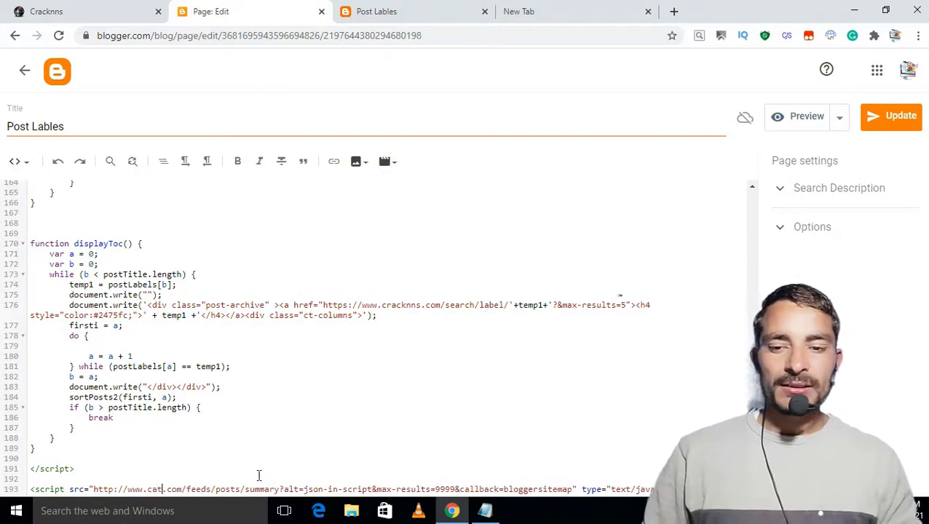
key(BackSpace)
text(ck)
key(BackSpace)
key(BackSpace)
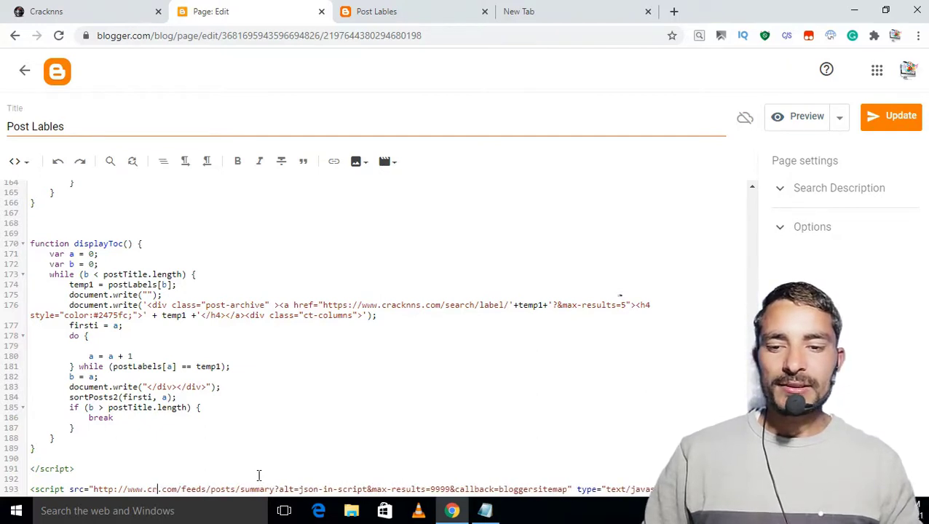
text(acknns)
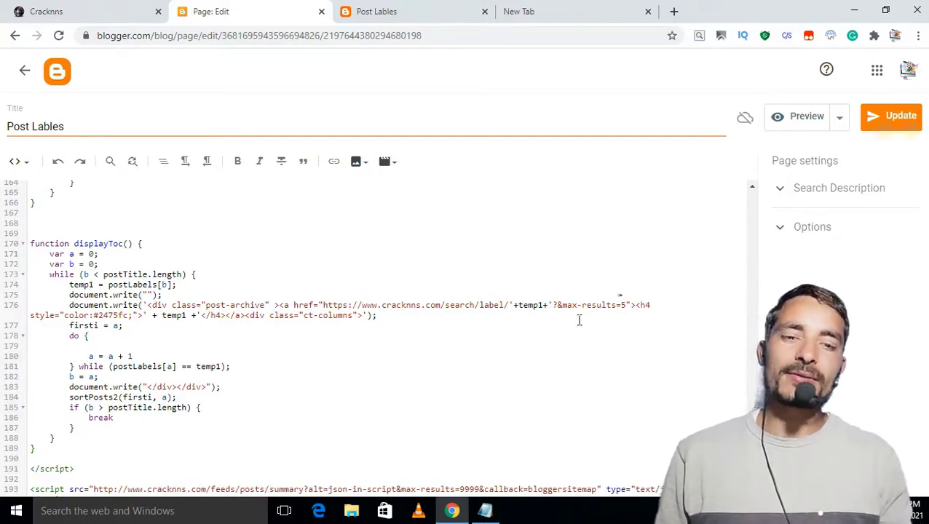
Update the page with the edited script and reload the published Post Lables page
click(895, 131)
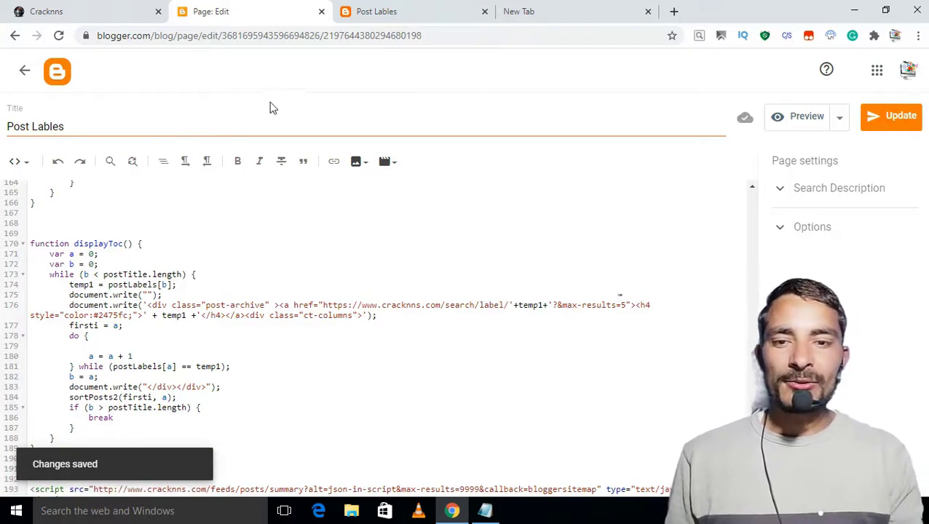
click(411, 6)
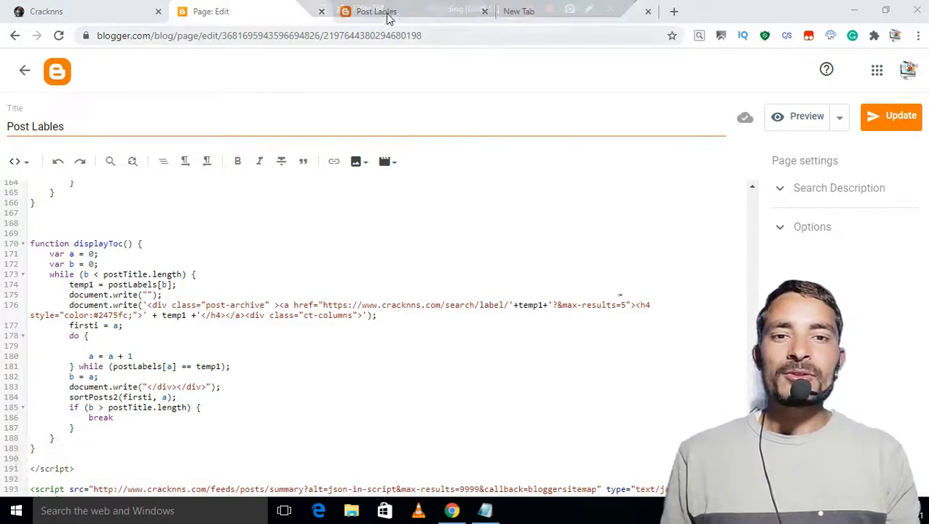
click(380, 11)
click(59, 36)
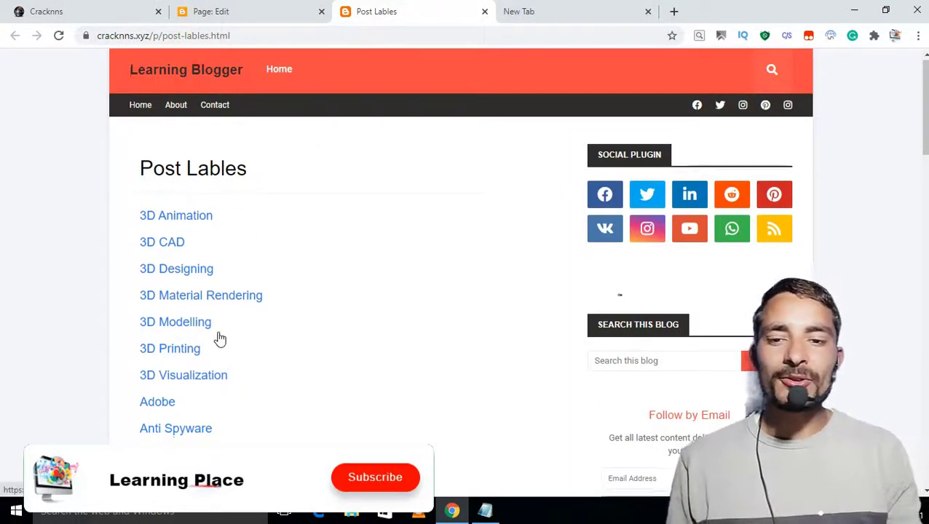
Test the Data Recovery link in the published label list, look through its posts, and return to the page editor
scroll(207, 320, down, 5)
click(173, 281)
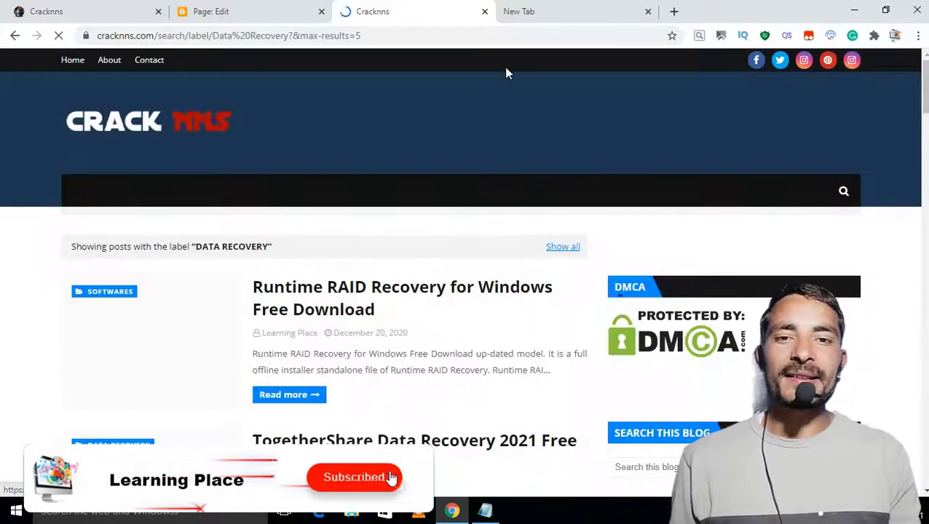
scroll(260, 297, down, 2)
scroll(262, 296, down, 2)
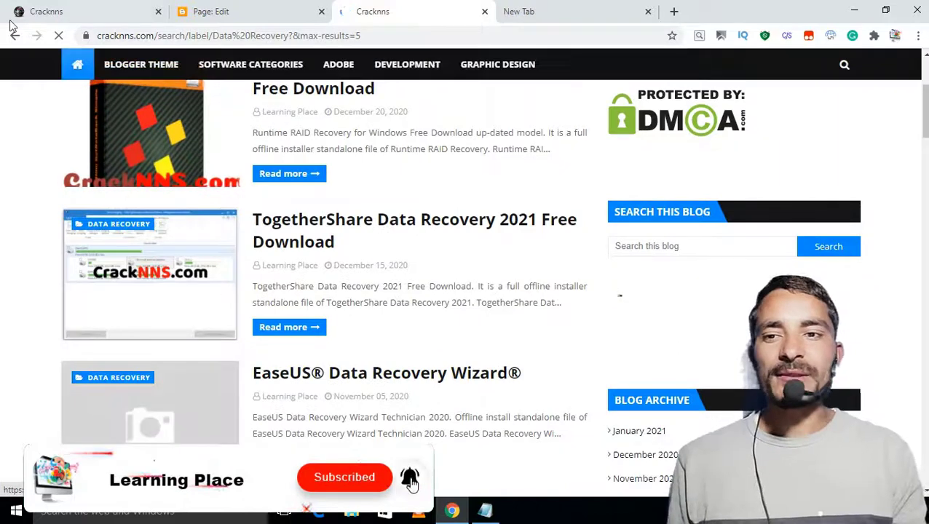
click(13, 37)
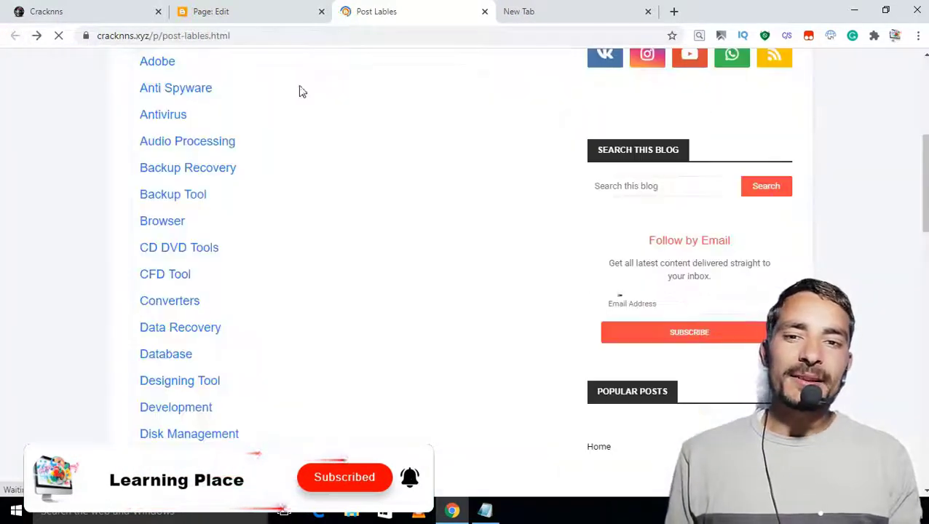
scroll(327, 139, down, 1)
click(290, 9)
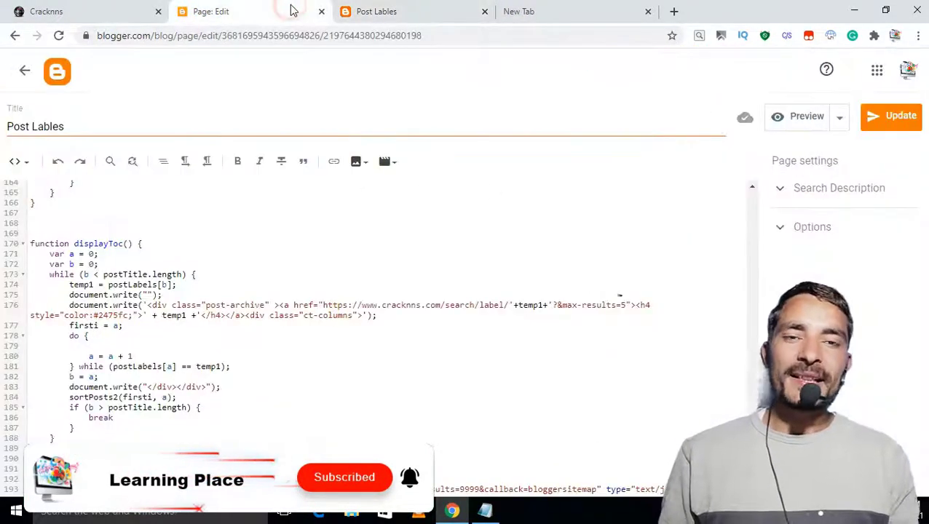